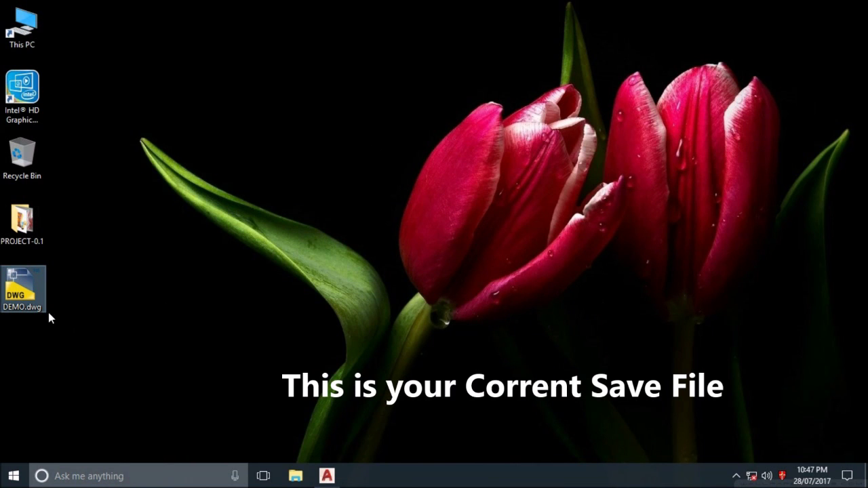
- Switch to AutoCAD and draw two diagonal lines connecting the opposite corners of the rectangle in the DEMO drawing
left_click(327, 476)
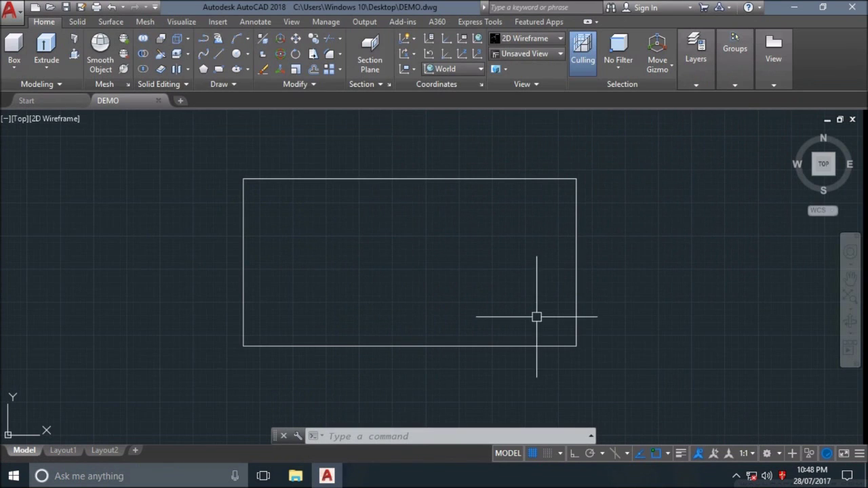
type("l")
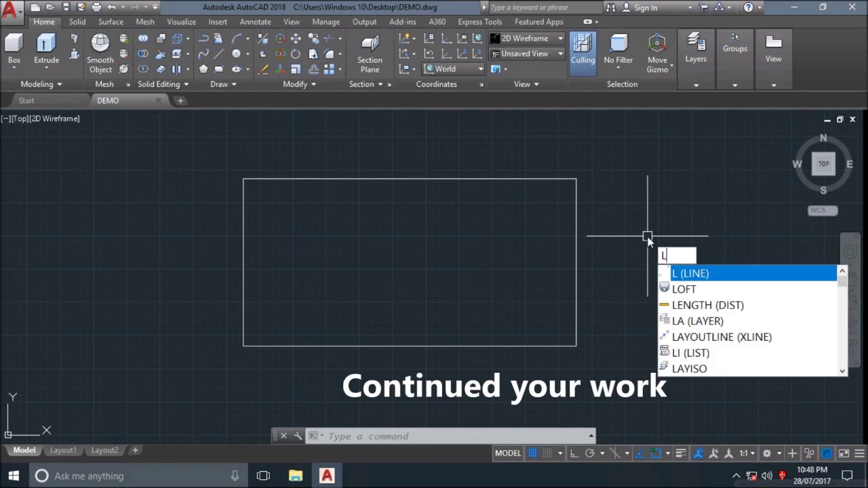
key("Return")
left_click(577, 179)
left_click(243, 345)
key("Escape")
key("Return")
left_click(243, 179)
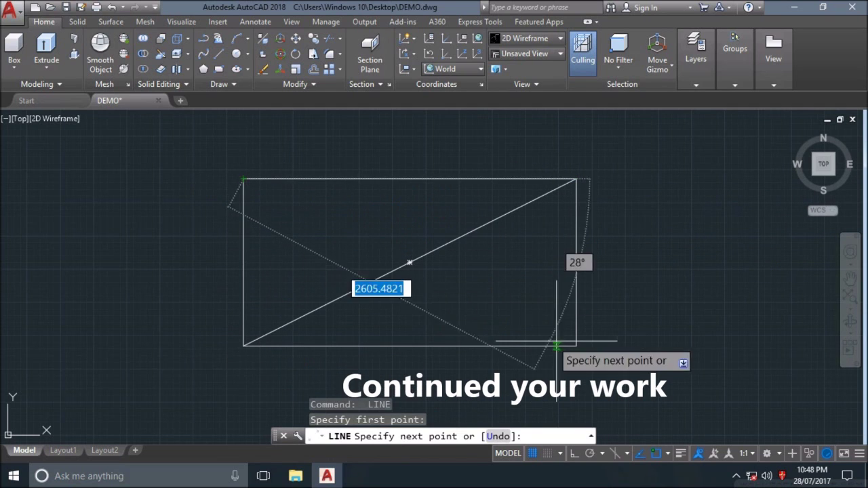
left_click(576, 346)
key("Escape")
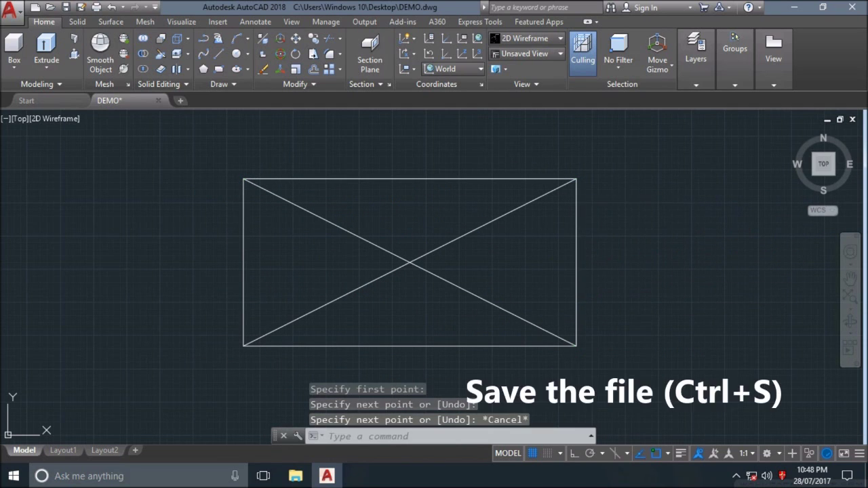
- Save and close the DEMO drawing, returning to the desktop
key("ctrl+s")
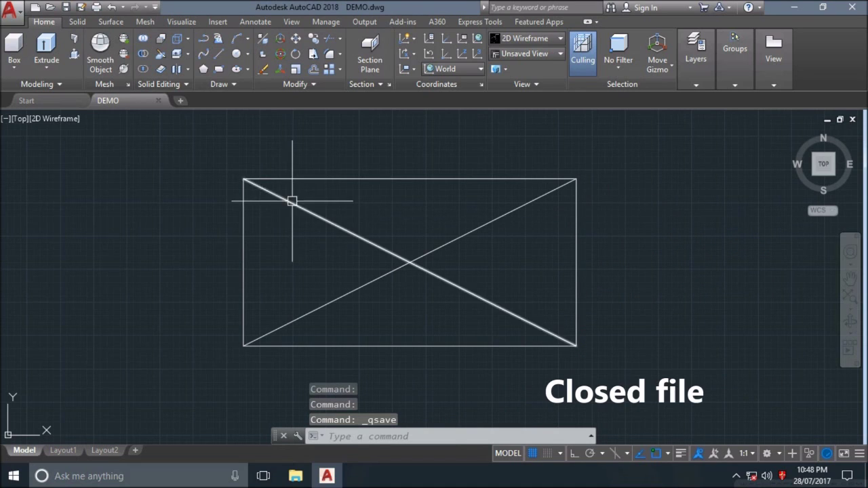
left_click(157, 101)
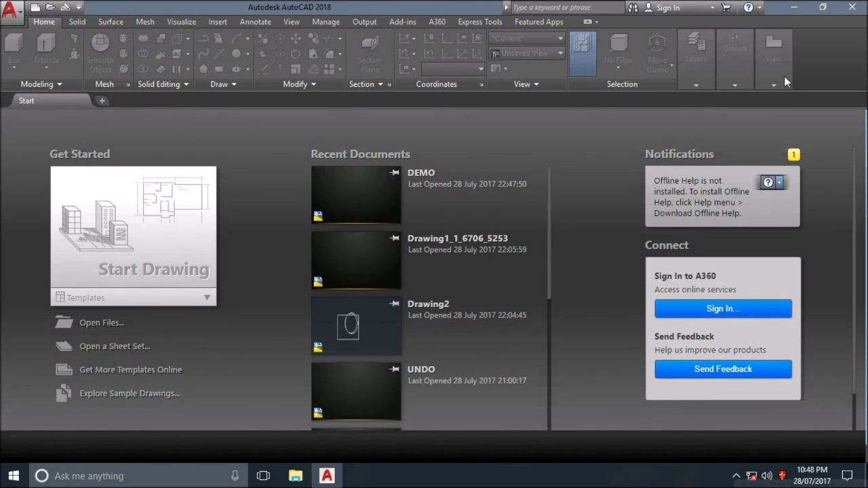
left_click(794, 8)
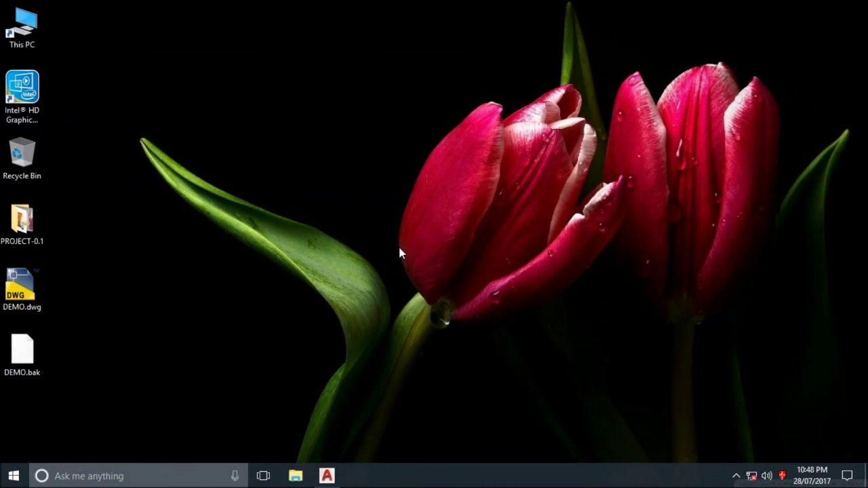
- Move DEMO.dwg to an empty area of the desktop and permanently delete it
left_click_drag(39, 287, 297, 138)
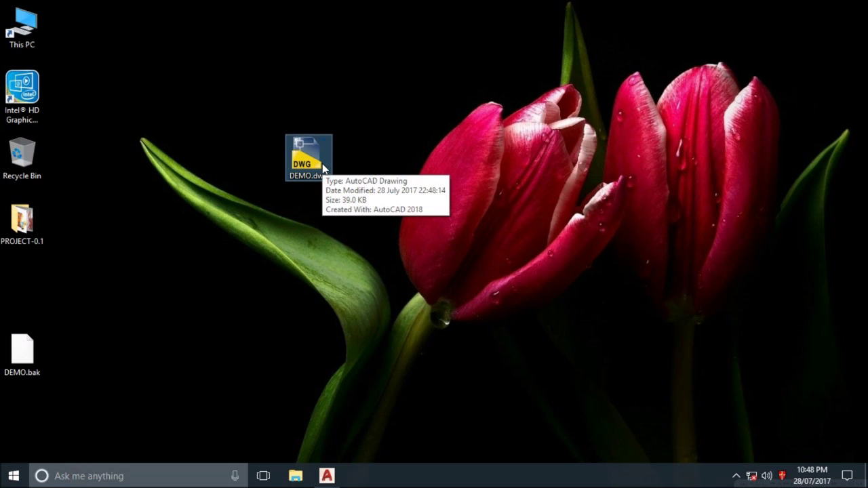
key("shift+Delete")
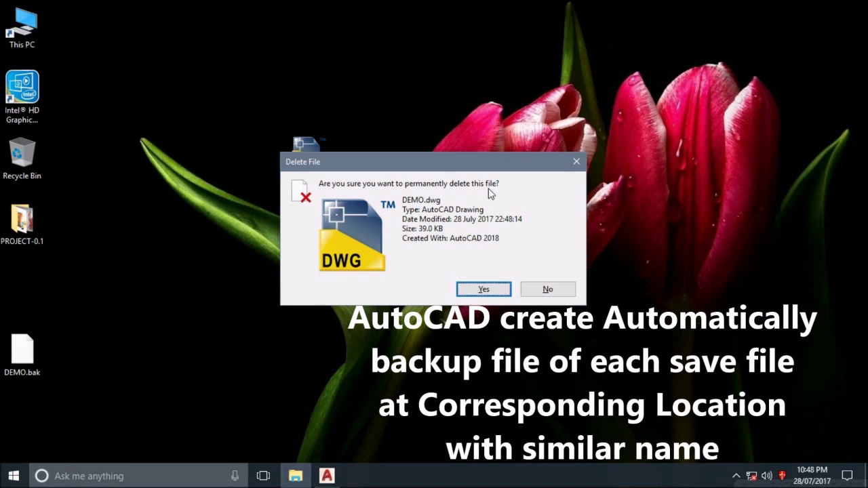
left_click(495, 287)
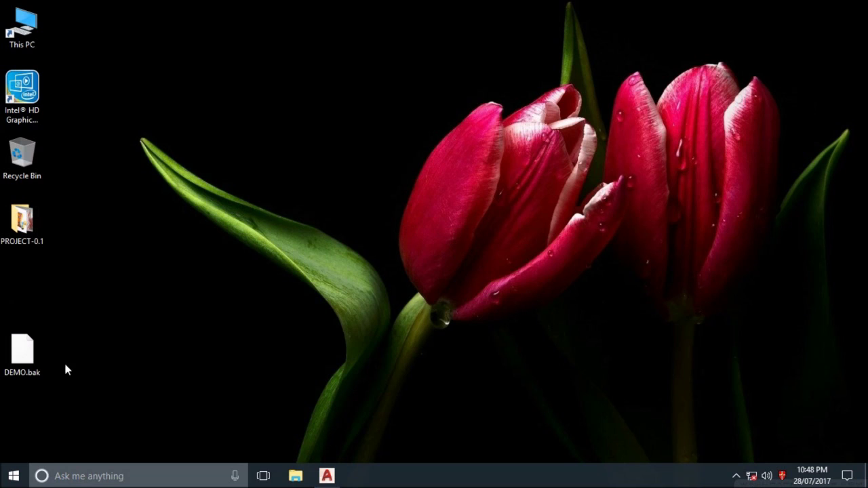
- Move the DEMO.bak backup to an empty area of the desktop and rename it DEMO.DWG, accepting the extension change
left_click_drag(25, 364, 311, 144)
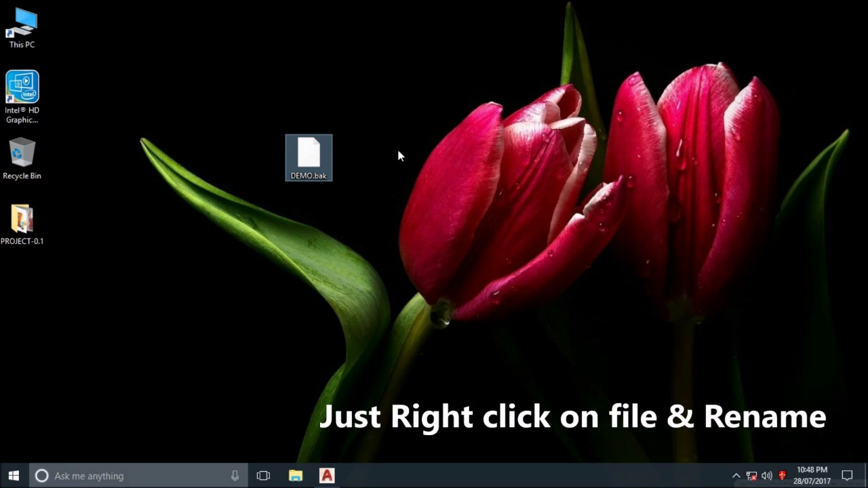
right_click(324, 161)
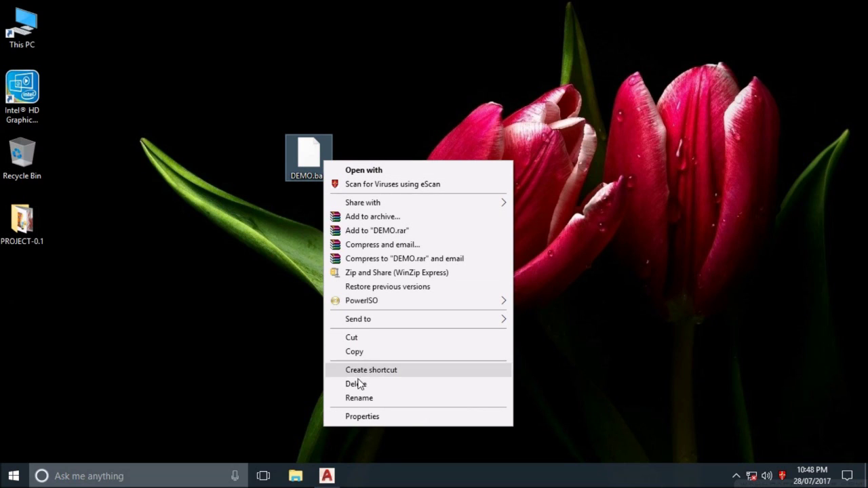
left_click(372, 398)
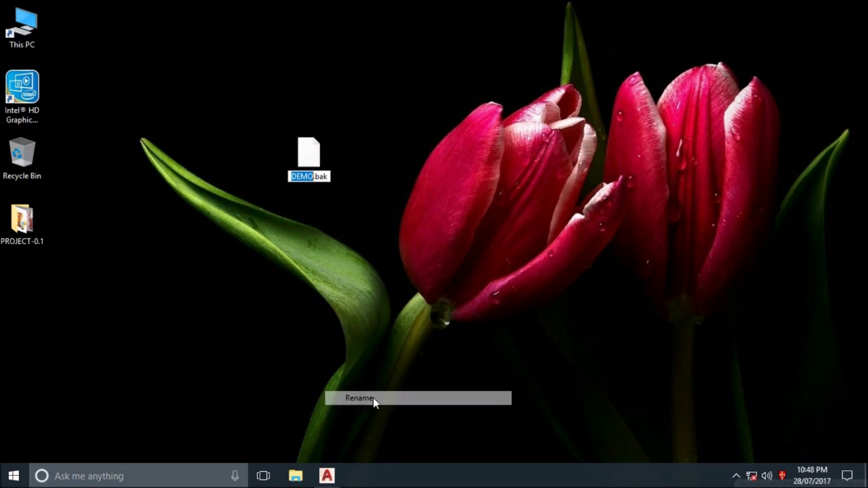
left_click(329, 176)
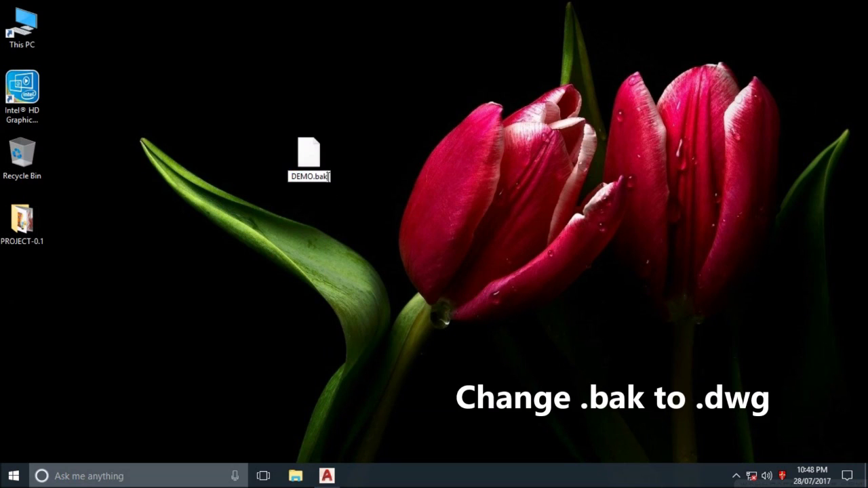
key("BackSpace")
key("BackSpace")
key("BackSpace")
type("DWG")
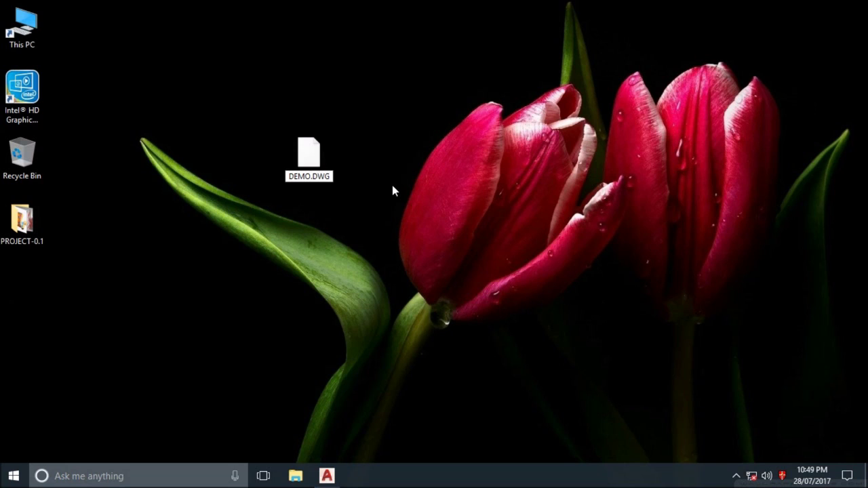
key("Return")
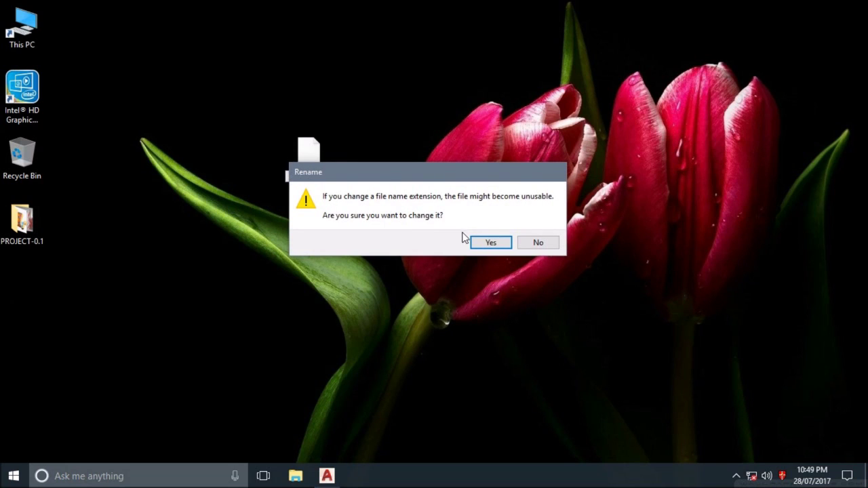
left_click(490, 242)
left_click_drag(491, 248, 491, 249)
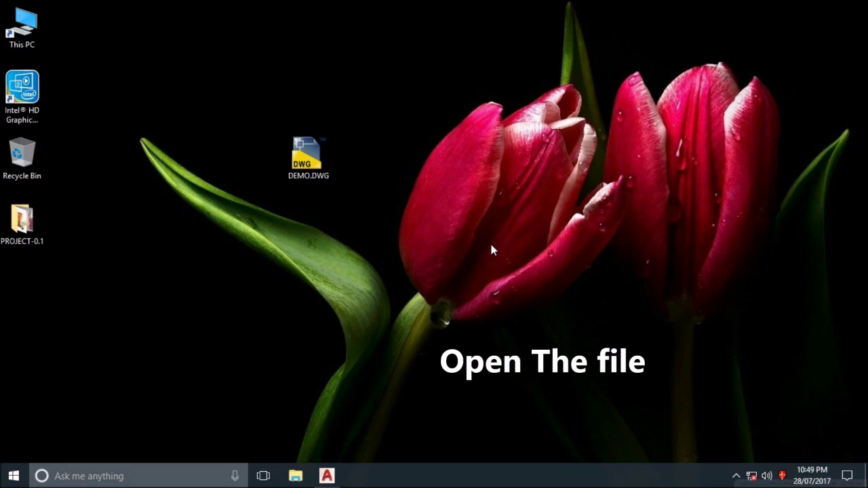
- Open the recovered DEMO.DWG in AutoCAD and save it, returning to the desktop
left_click(309, 158)
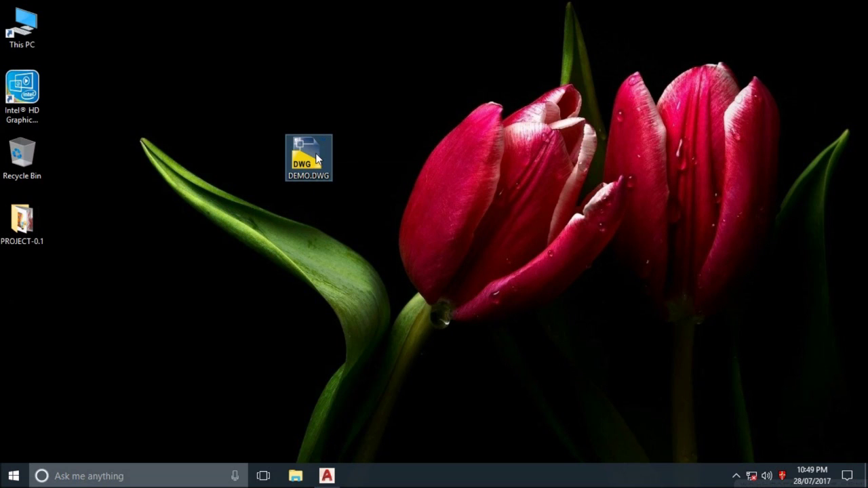
double_click(316, 158)
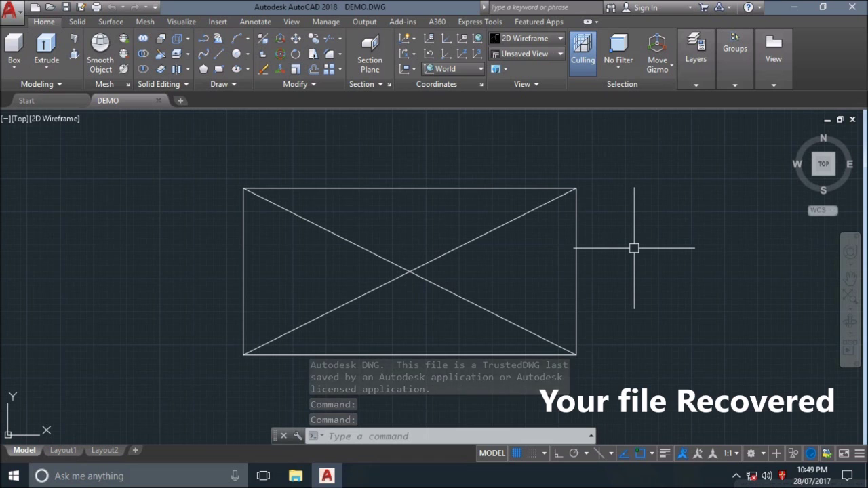
key("ctrl+q")
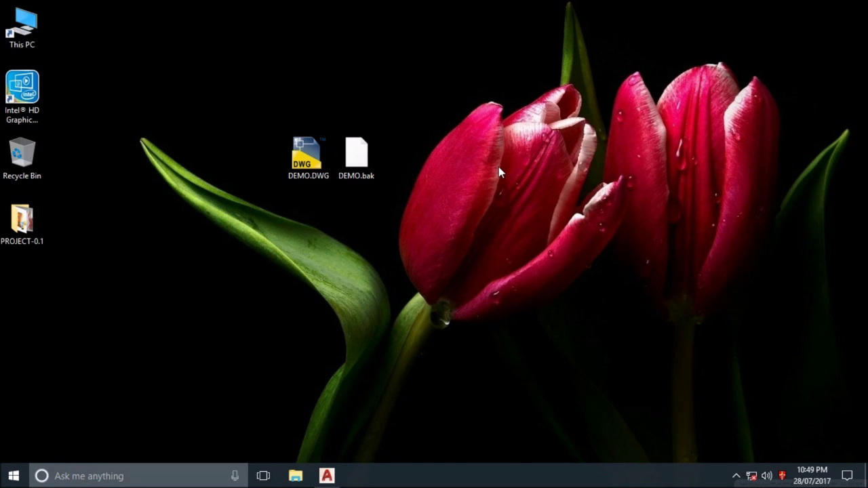
- Switch to File Explorer and create a folder named CAD BAK FILE on the D: drive
double_click(22, 27)
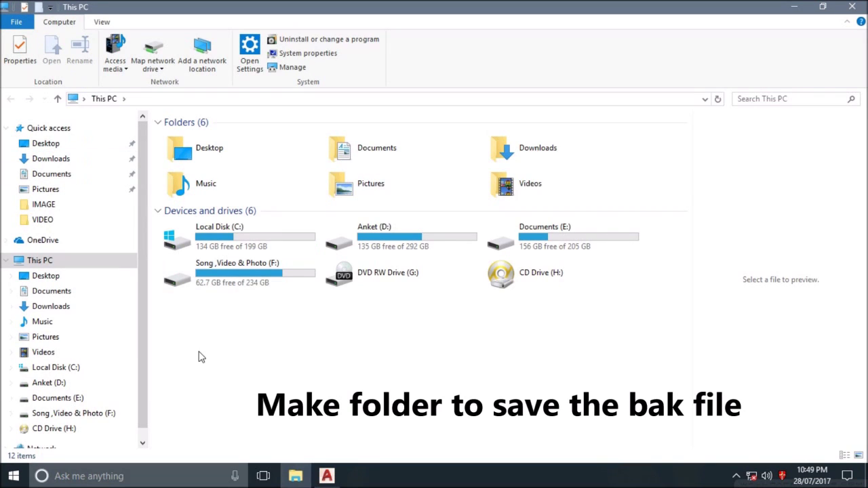
double_click(375, 246)
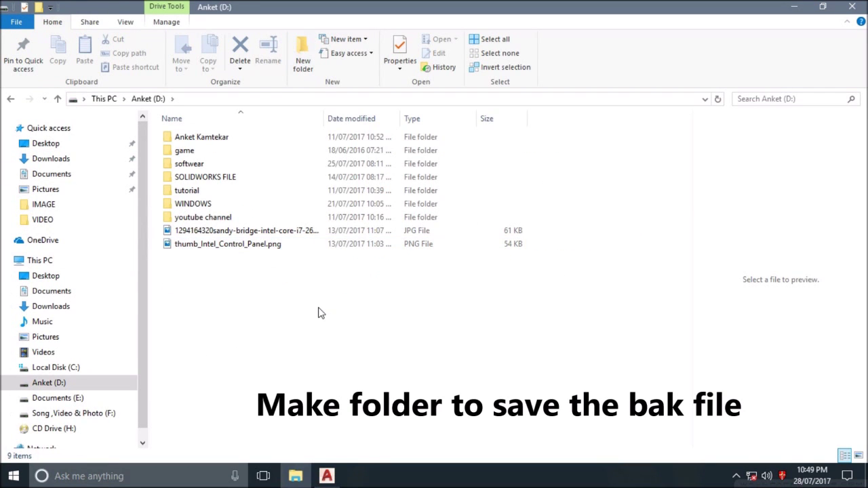
right_click(319, 304)
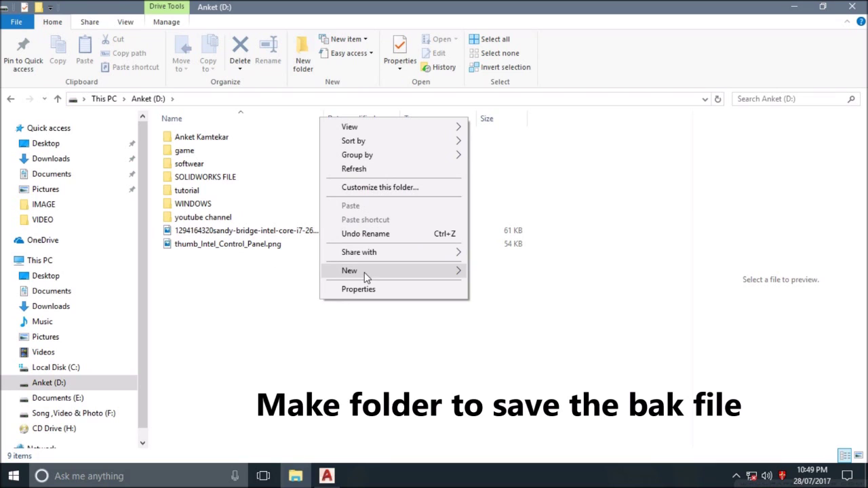
mouse_move(364, 272)
left_click(491, 274)
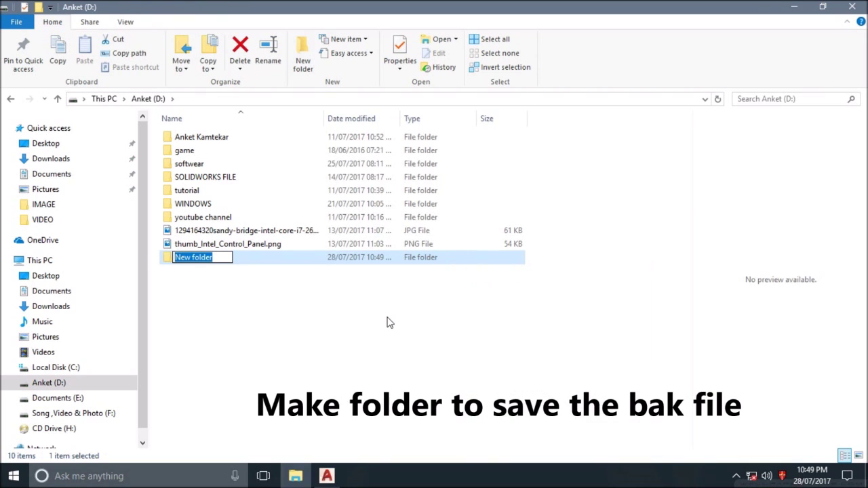
type("CAD")
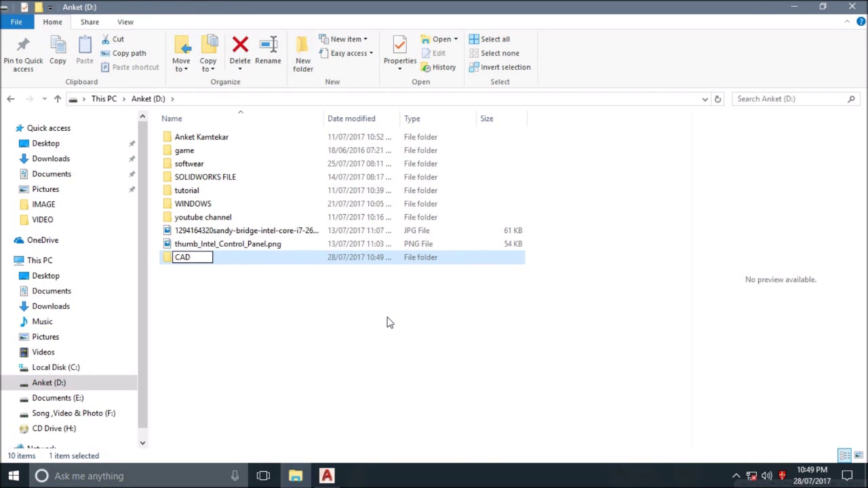
type(" BAK FILE")
left_click(389, 323)
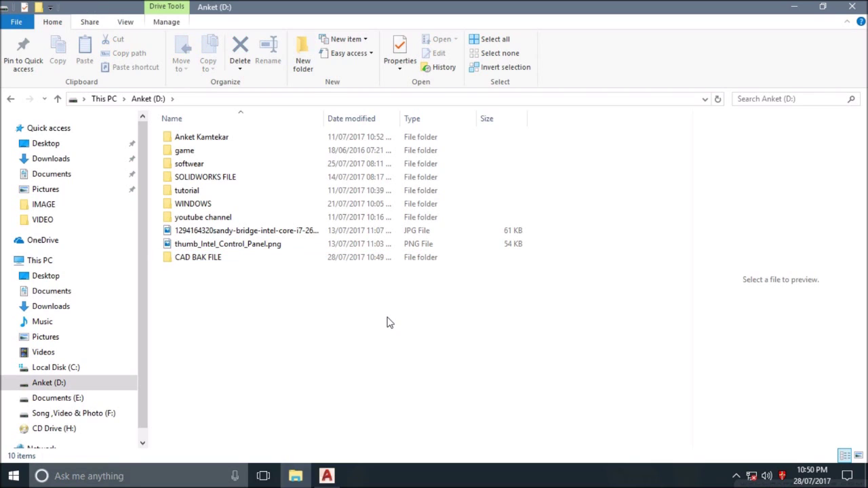
- Open the CAD BAK FILE folder and copy its path, D:\CAD BAK FILE
double_click(213, 263)
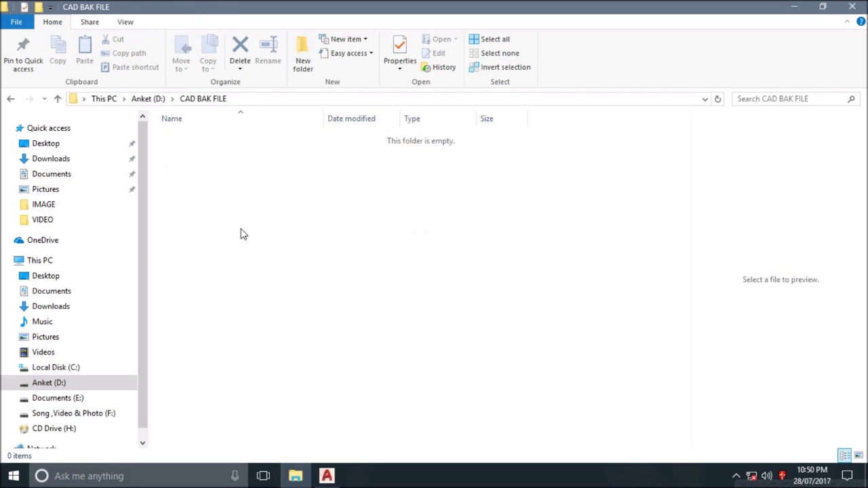
left_click(239, 98)
left_click_drag(159, 101, 60, 99)
right_click(129, 99)
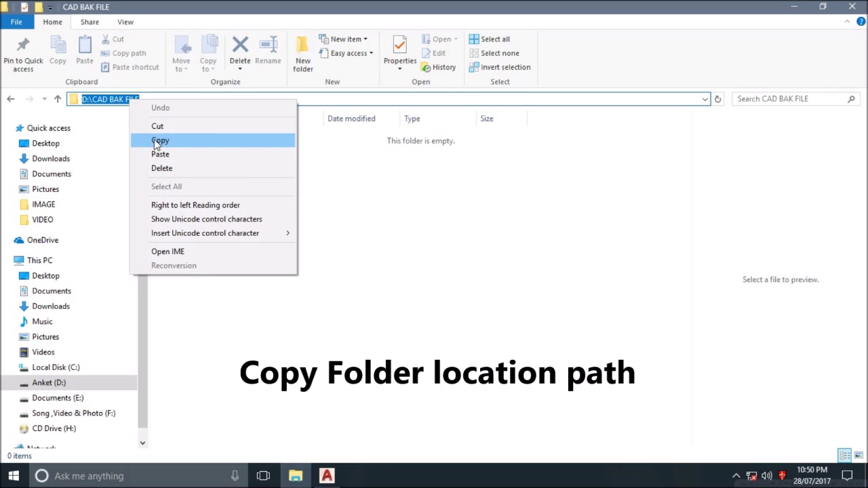
left_click(181, 148)
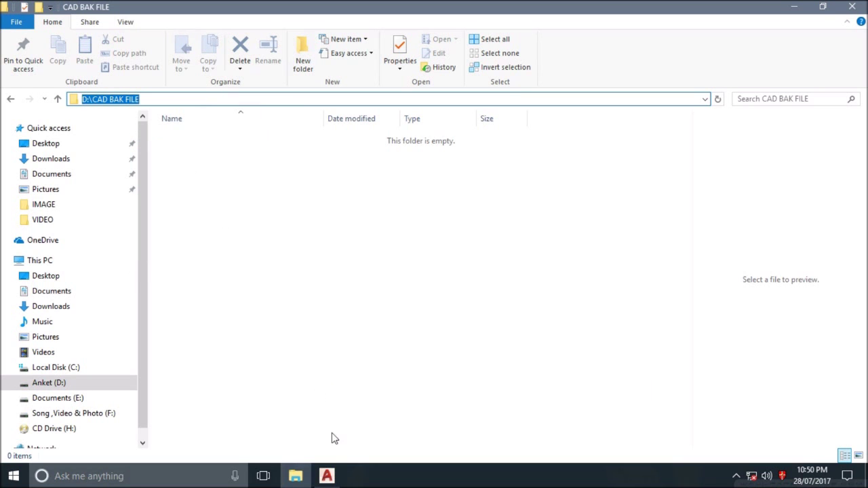
- Switch to AutoCAD and use MOVEBAK to set the backup file location to the copied path D:\CAD BAK FILE
left_click(328, 476)
middle_click_drag(556, 265, 345, 271)
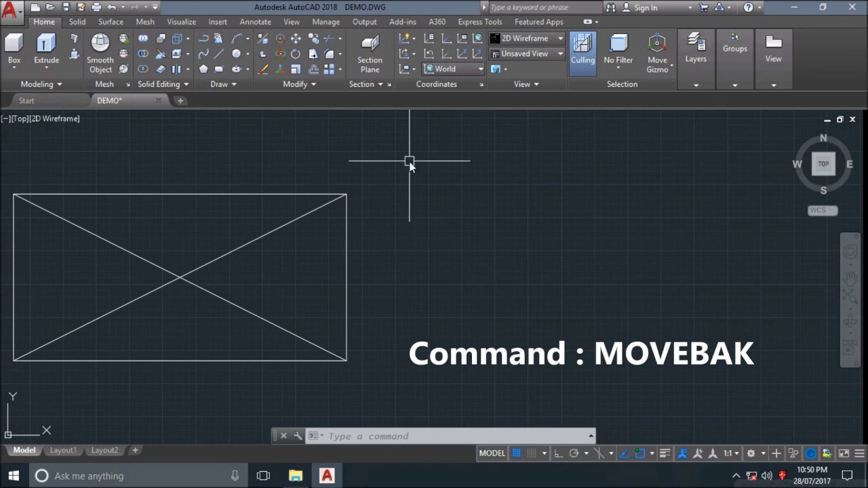
type("MOVEBAK")
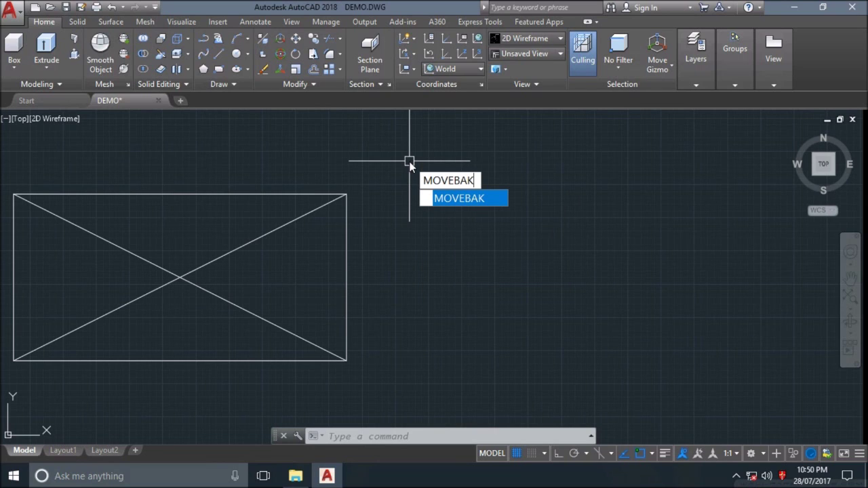
key("Return")
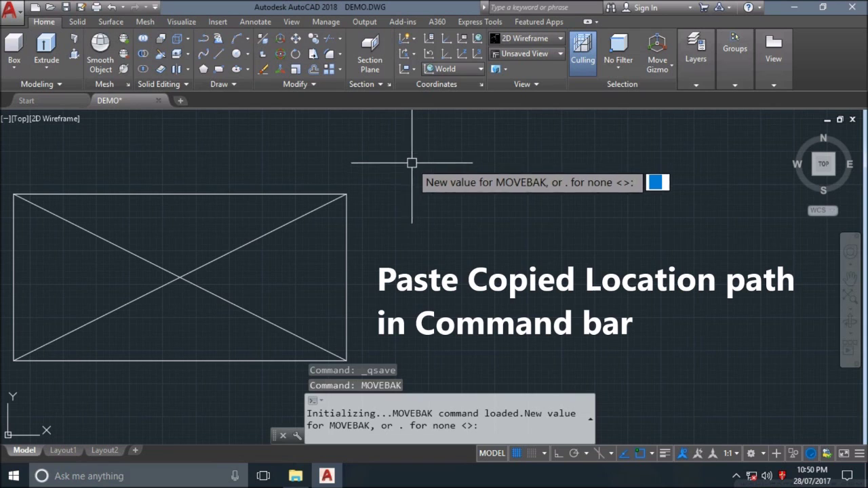
left_click(313, 439)
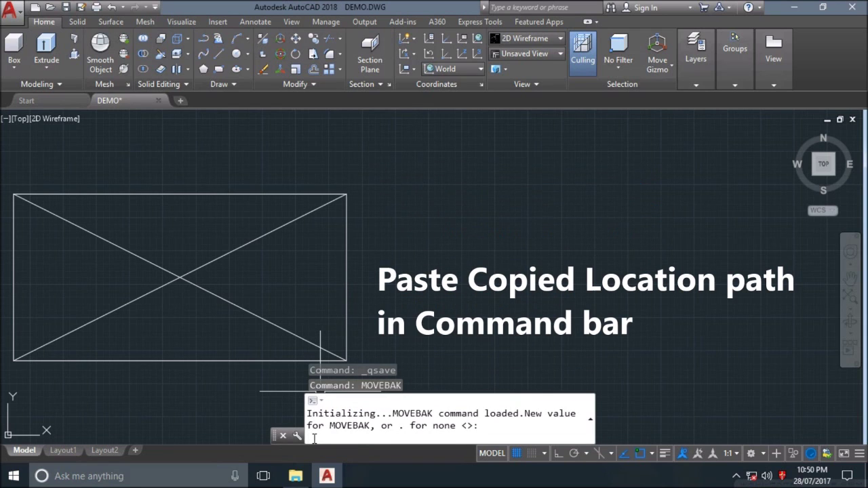
right_click(314, 438)
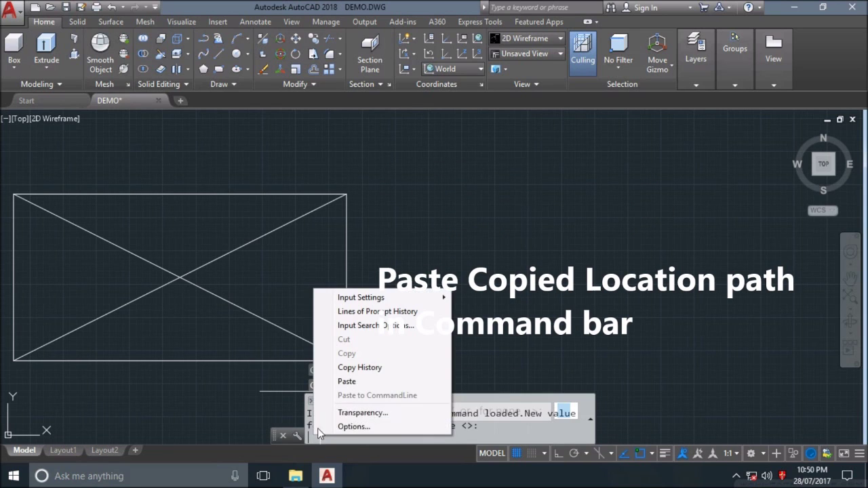
left_click(342, 382)
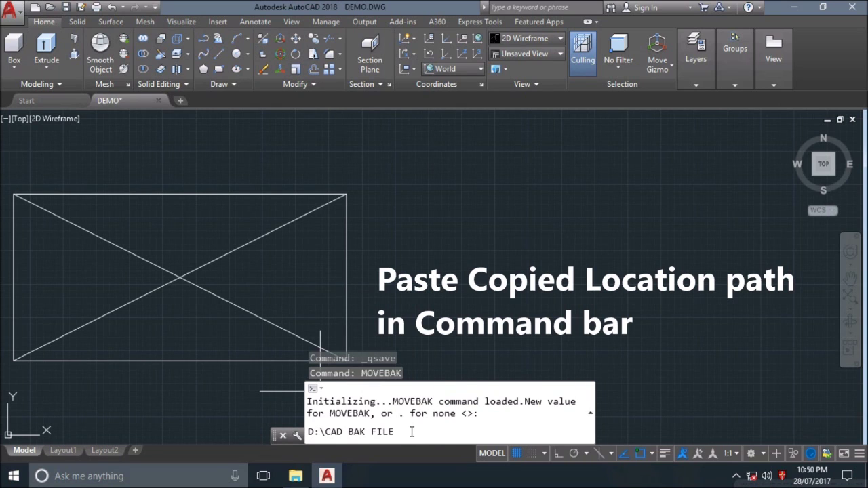
key("Return")
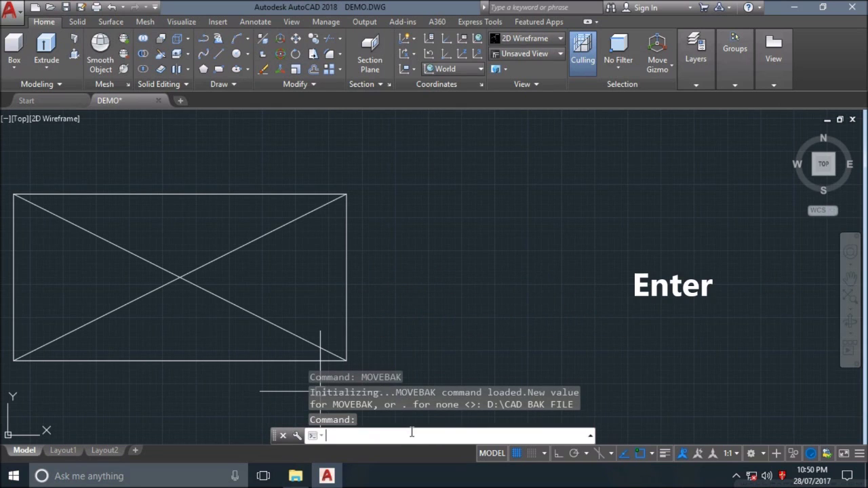
- Save the DEMO drawing and check both the CAD BAK FILE folder and the desktop for its backup file
middle_click_drag(396, 270, 426, 256)
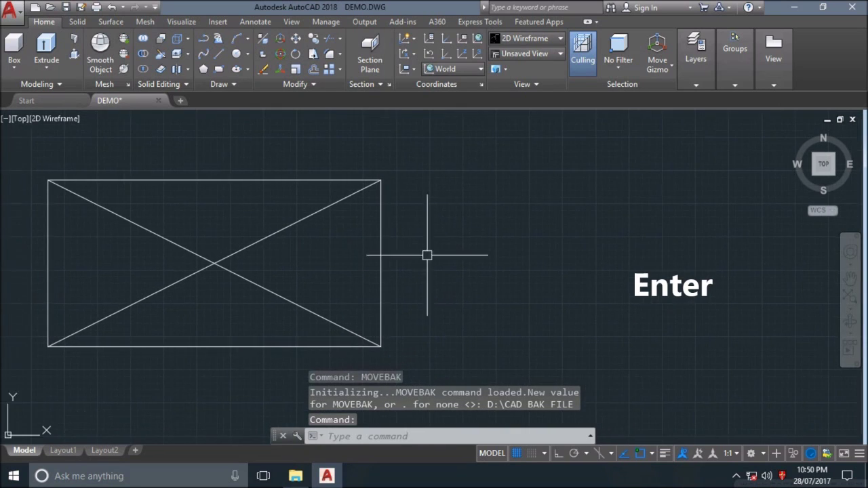
key("ctrl+s")
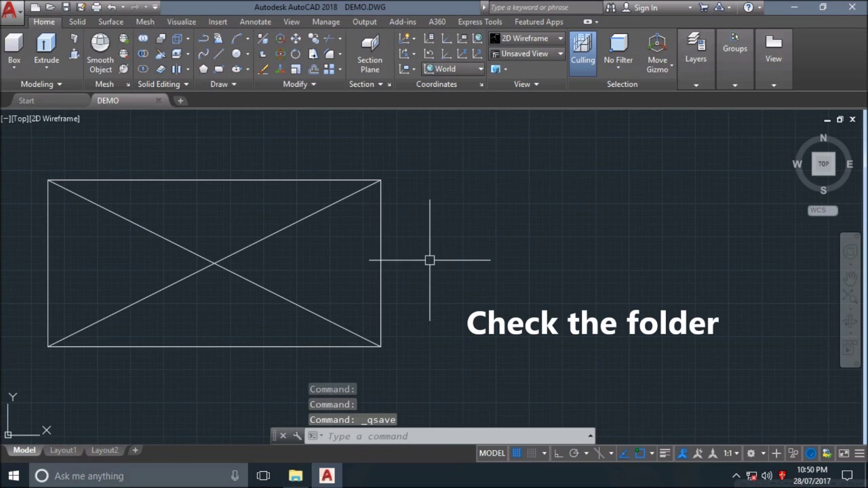
left_click(295, 476)
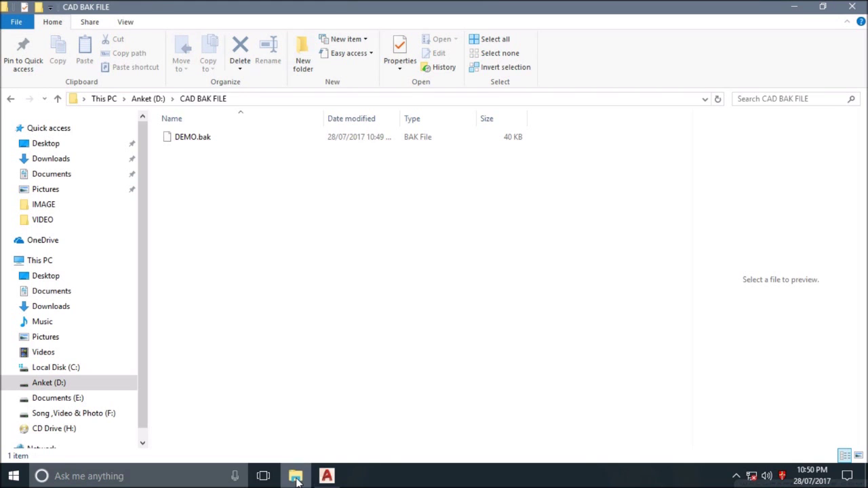
left_click(192, 143)
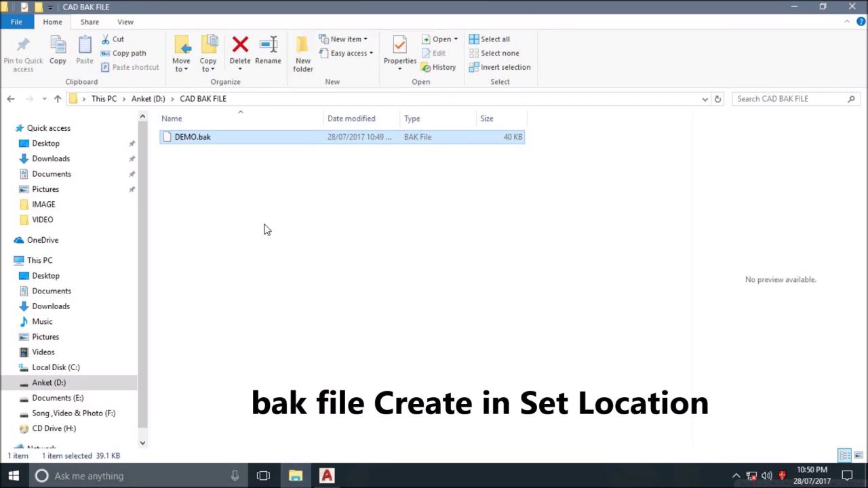
left_click(794, 8)
left_click(742, 10)
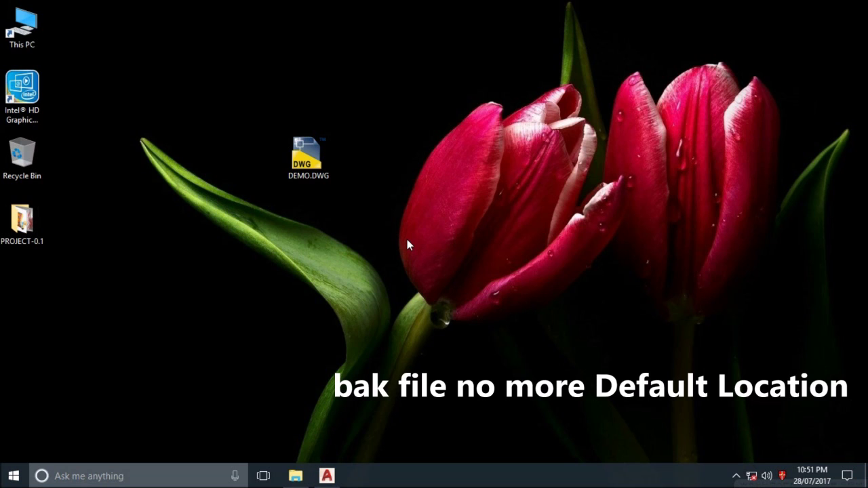
- Switch back to AutoCAD and set MOVEBAK to . (none) to restore the default backup location
left_click(327, 476)
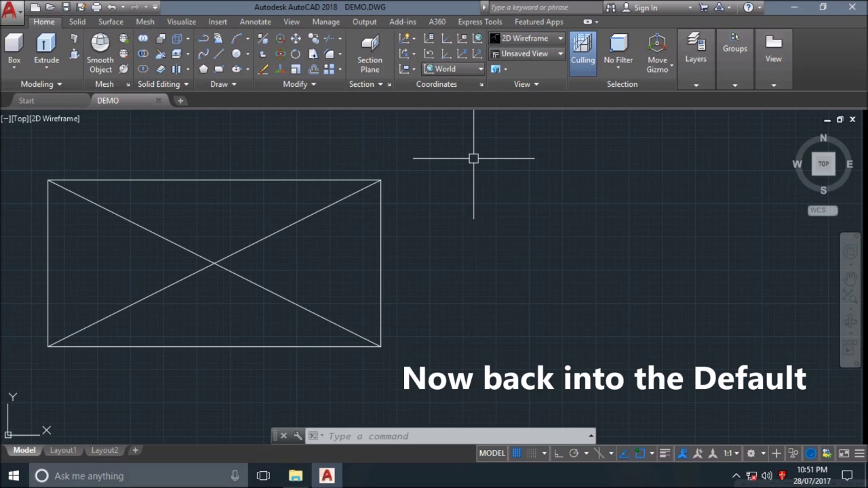
type("MOVE")
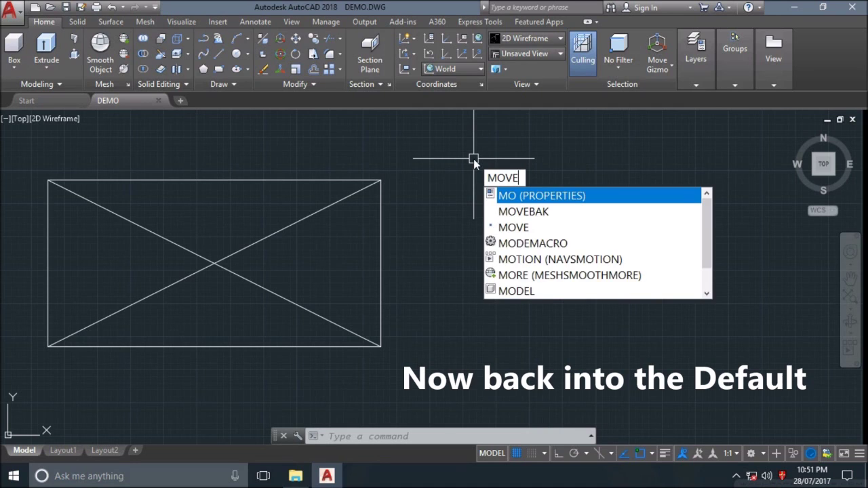
type("BAK")
key("Return")
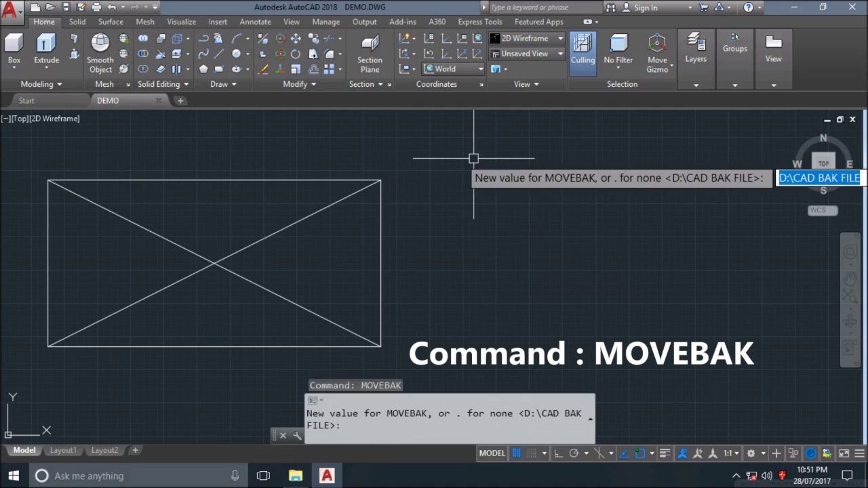
type(".")
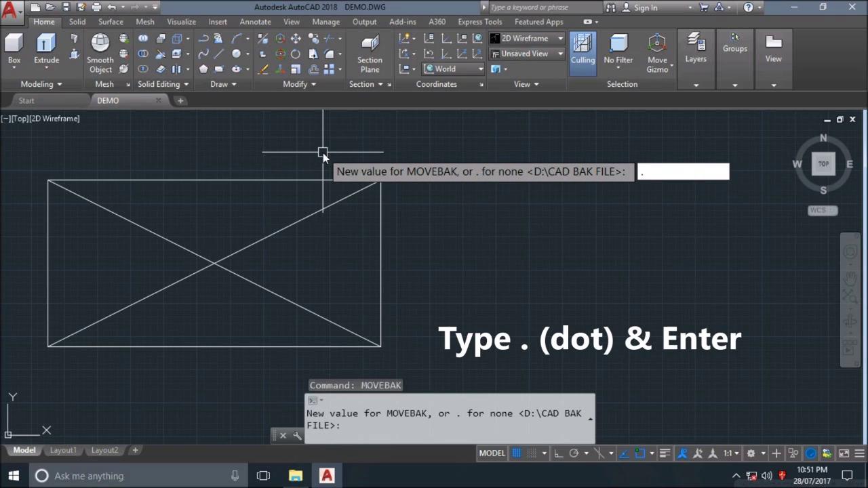
key("Return")
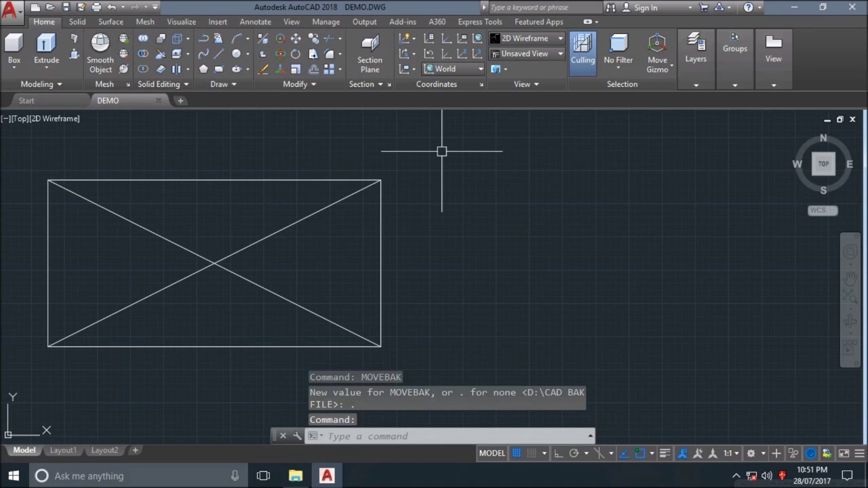
- Save the DEMO drawing and move the DEMO.bak file on the desktop next to DEMO.DWG
key("ctrl+s")
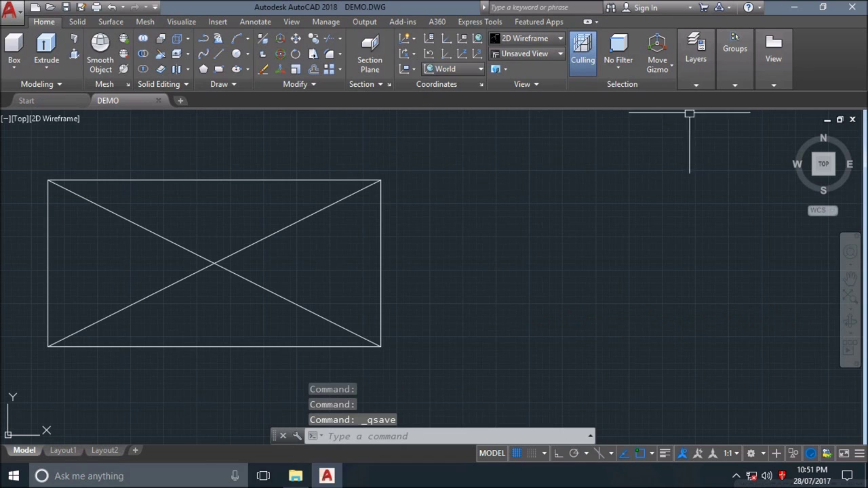
left_click(793, 8)
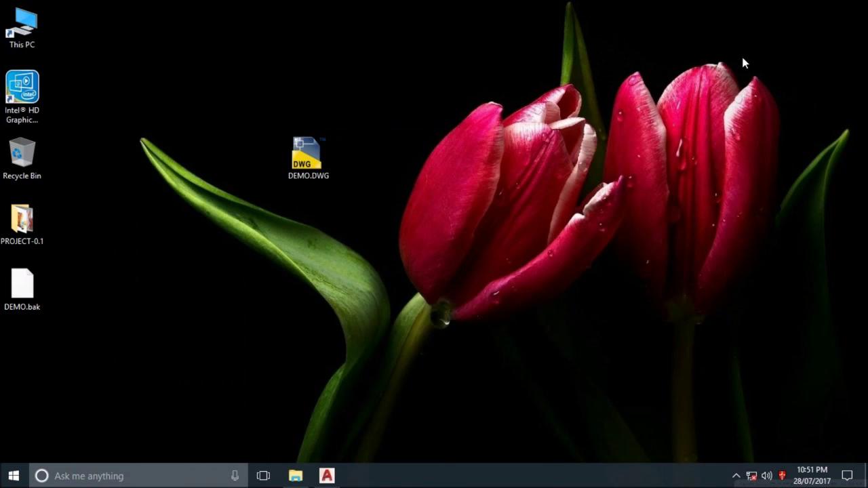
left_click_drag(22, 286, 360, 156)
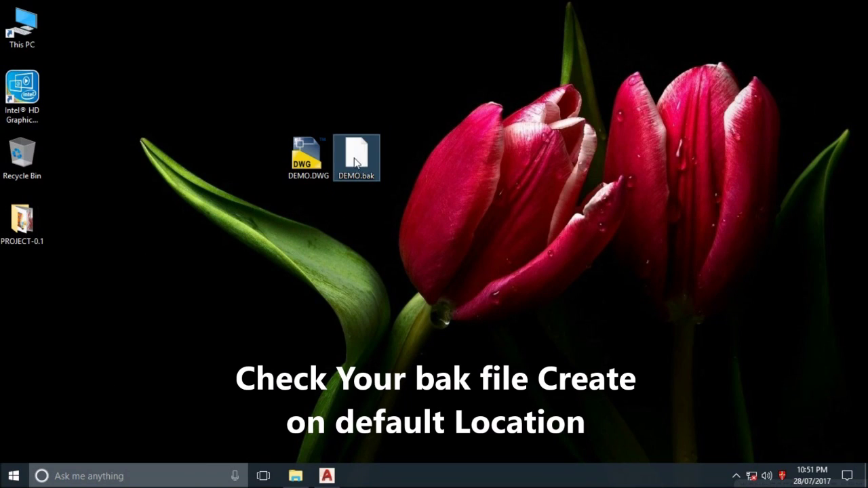
left_click(485, 175)
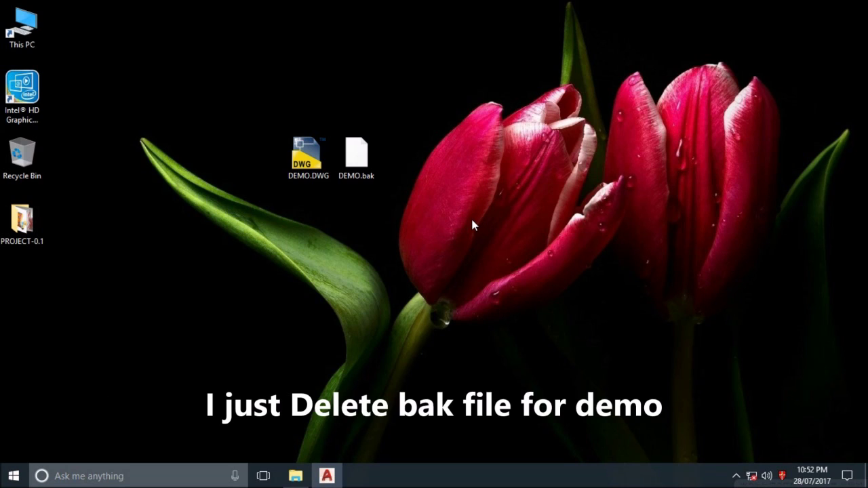
- Permanently delete the DEMO.bak file from the desktop
left_click(359, 166)
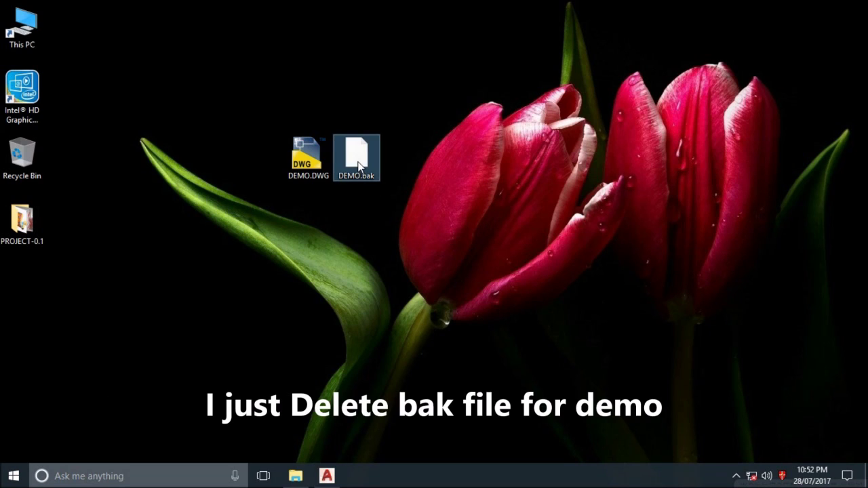
key("shift+Delete")
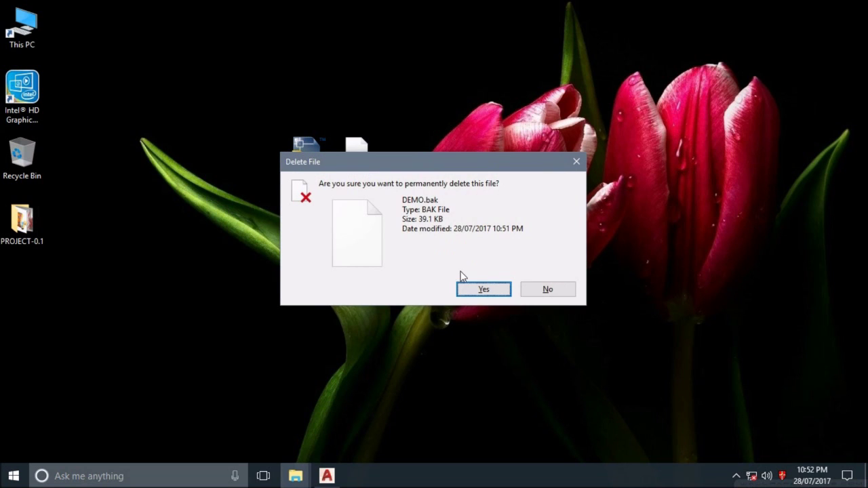
left_click(482, 291)
- Switch to AutoCAD, disable backup creation by setting ISAVEBAK to 0, and save the drawing before returning to the desktop
left_click(328, 476)
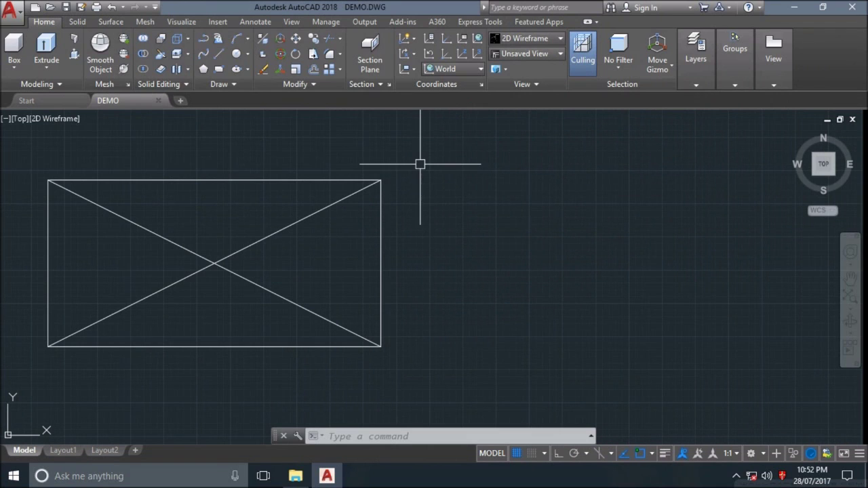
type("ISAVEBAK")
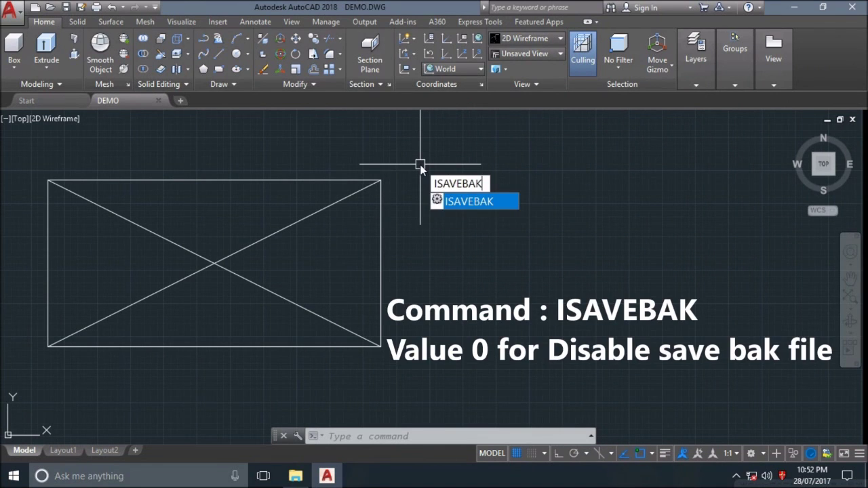
key("Return")
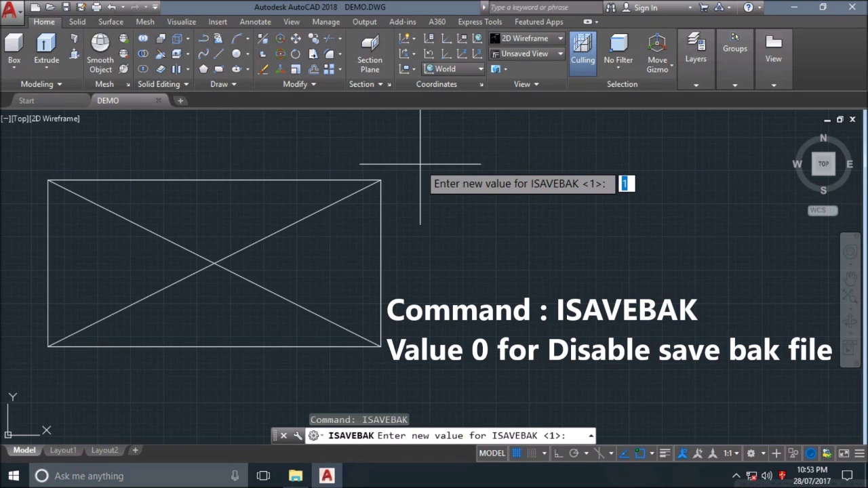
type("0")
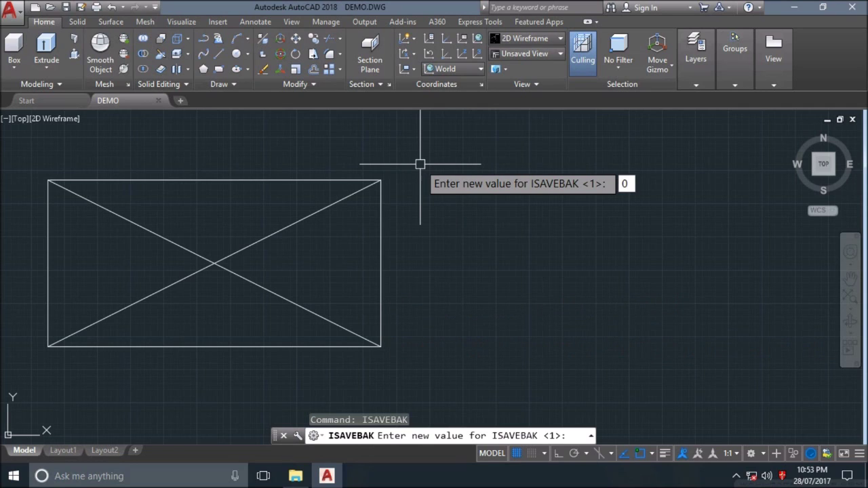
key("Return")
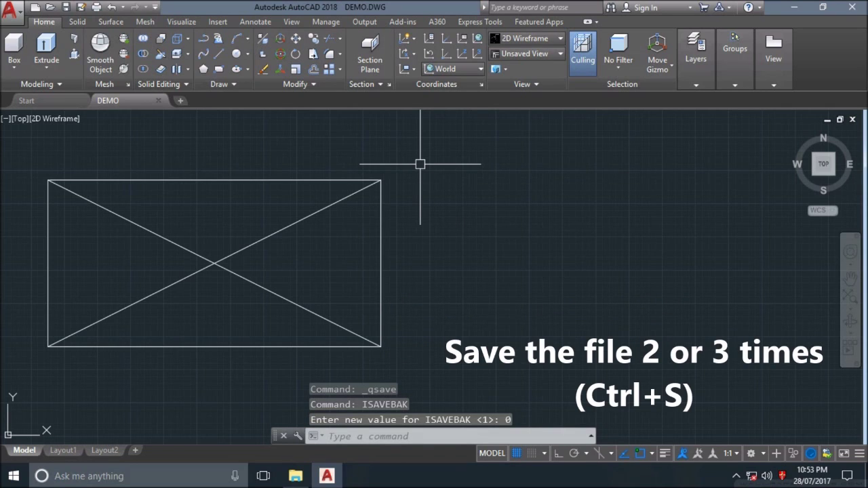
key("ctrl+s")
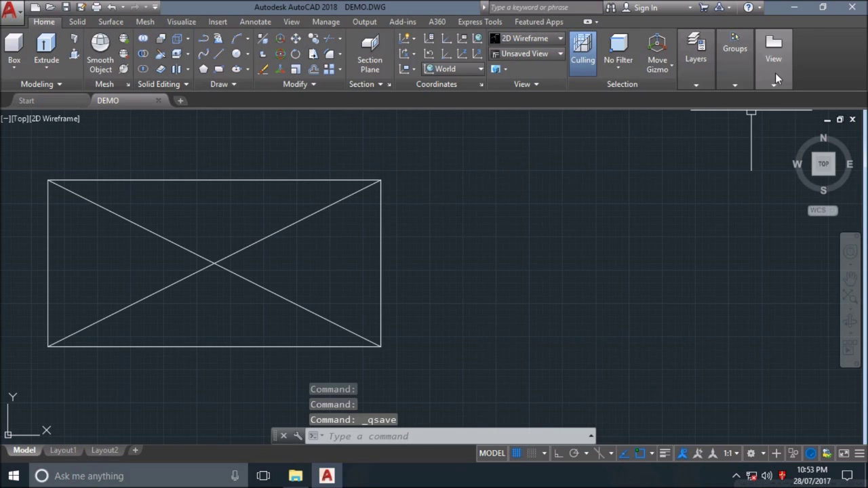
left_click(793, 8)
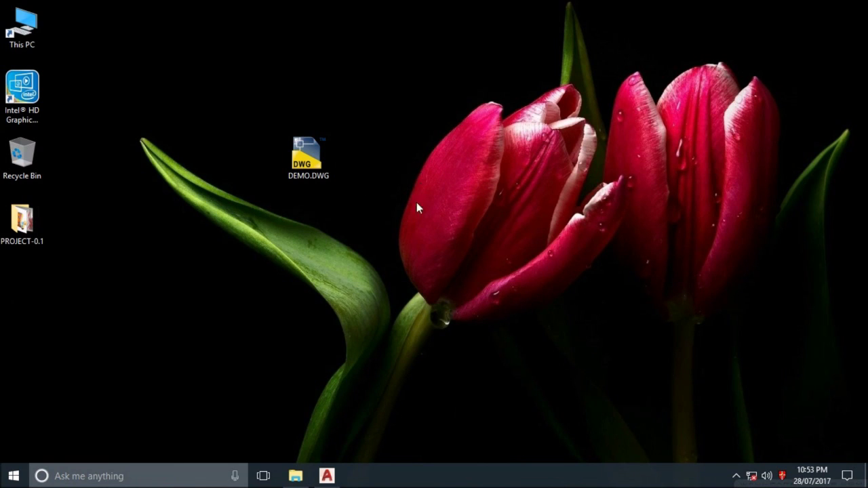
- Switch to AutoCAD, re-enable backup file creation by setting ISAVEBAK to 1, and save the DEMO drawing
left_click(328, 475)
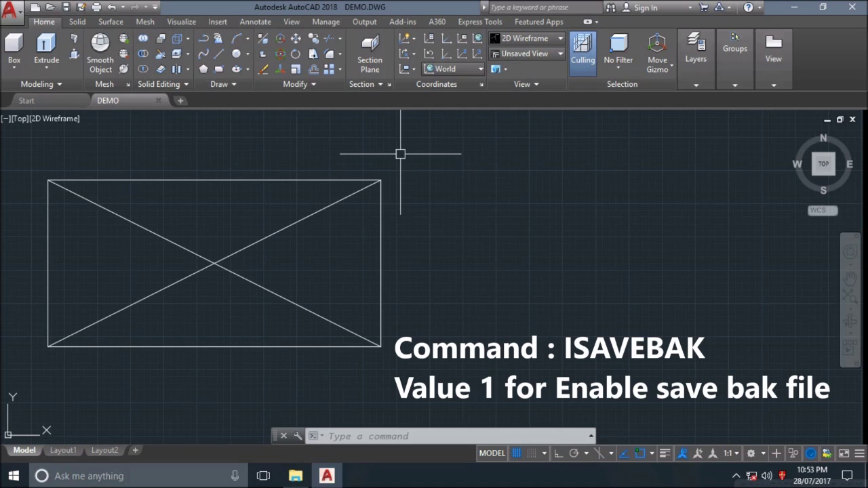
type("ISAVEB")
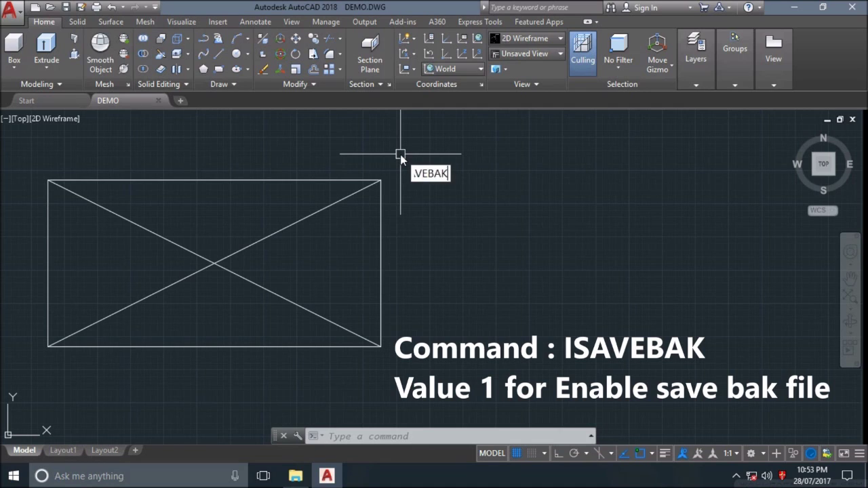
type("AK")
key("Return")
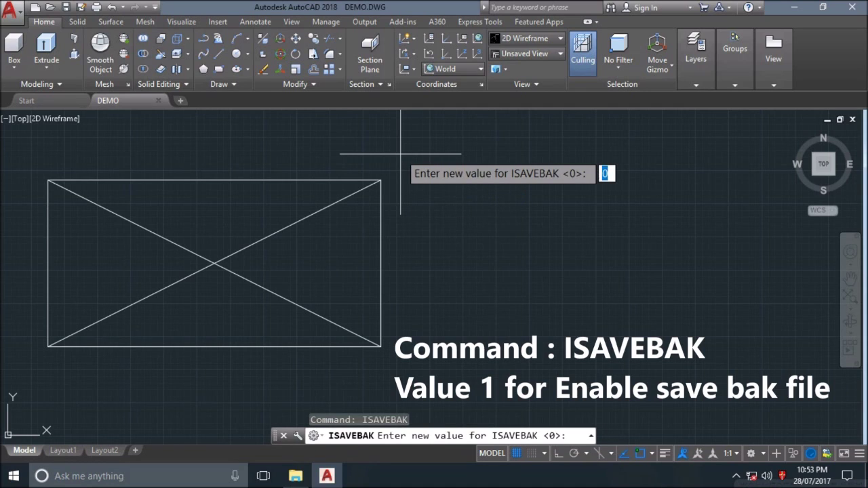
type("1")
key("Return")
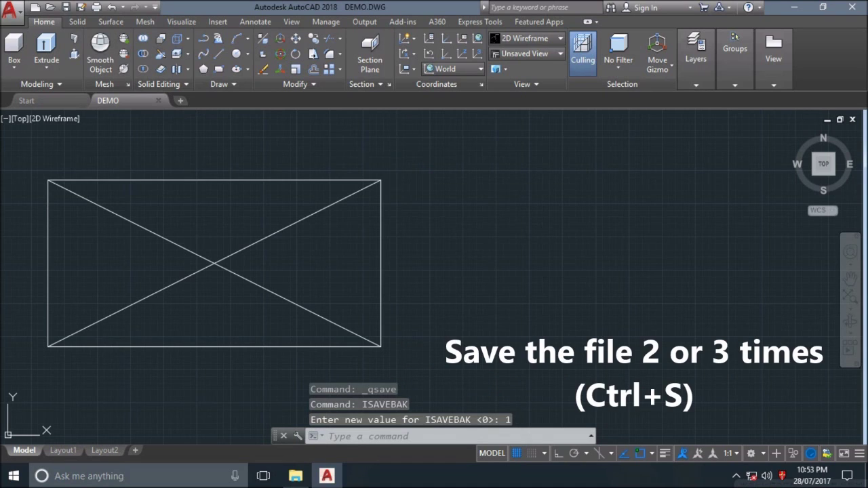
key("ctrl+s")
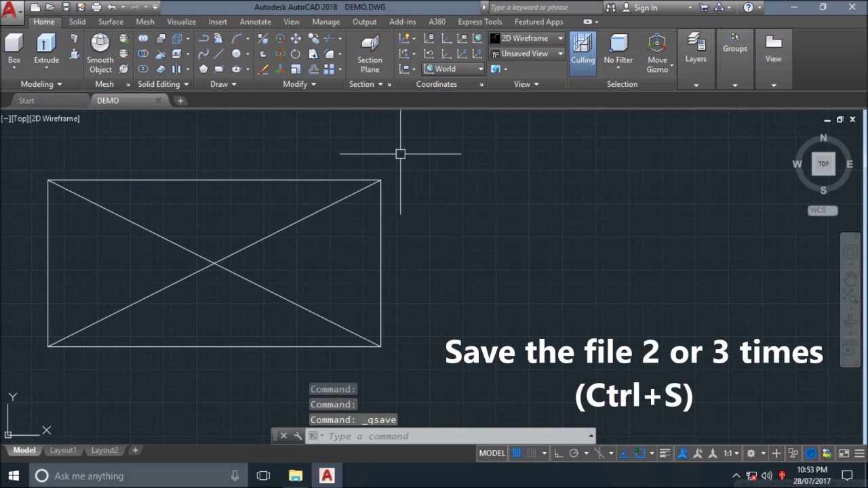
- Switch to the desktop and move the DEMO.bak file next to DEMO.DWG
left_click(793, 8)
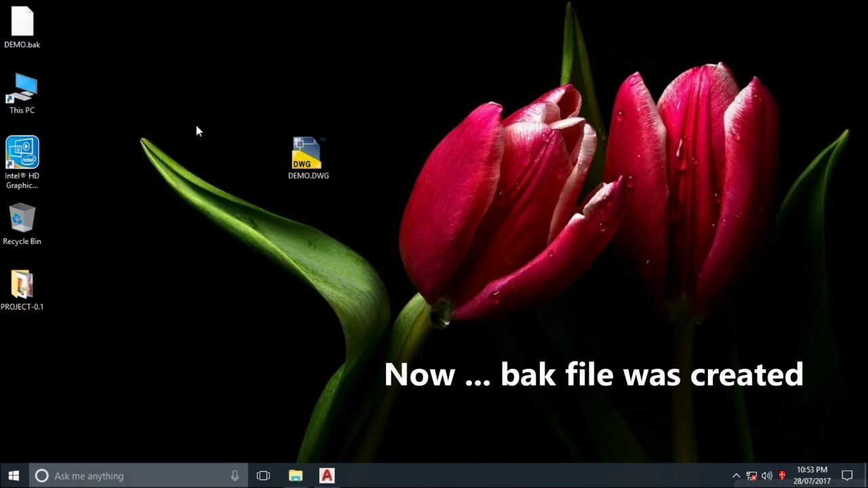
left_click_drag(22, 24, 364, 157)
left_click(457, 141)
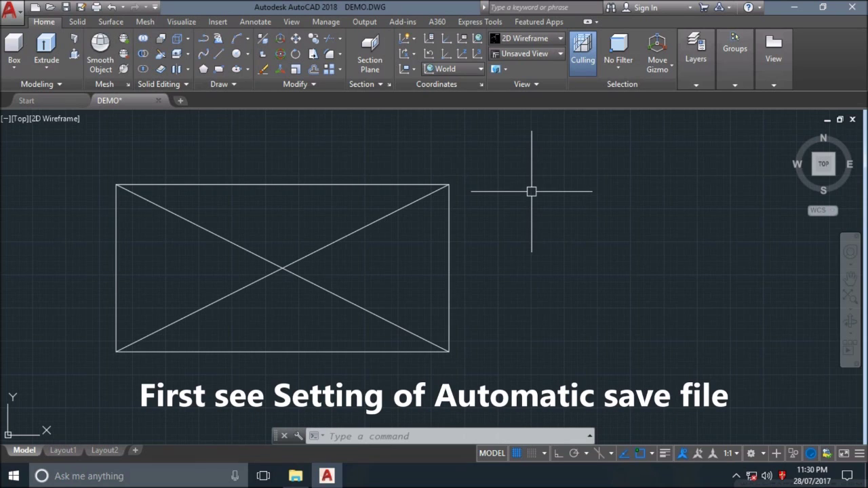
- Open the AutoCAD Options and expand the Automatic Save File Location entry to examine its folder path
type("OP")
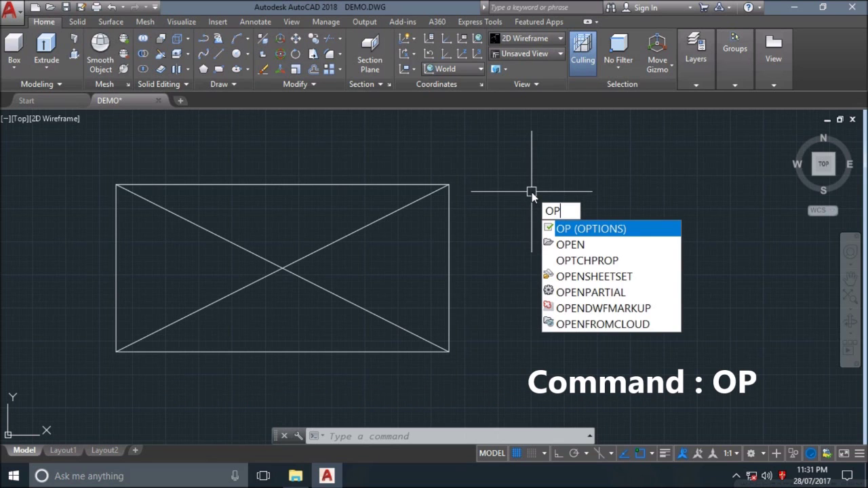
key("Return")
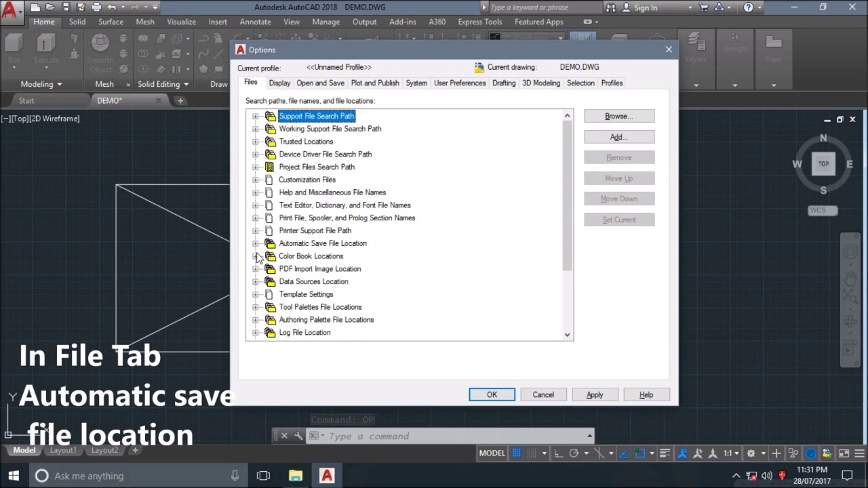
left_click(275, 245)
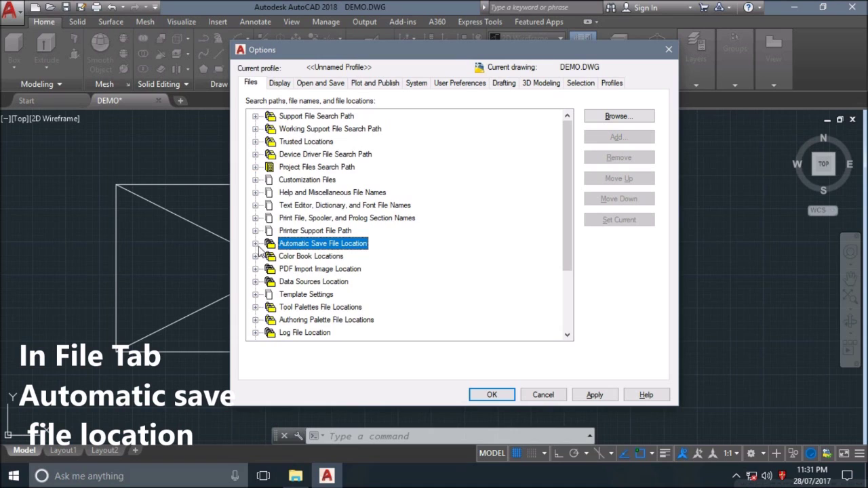
double_click(268, 248)
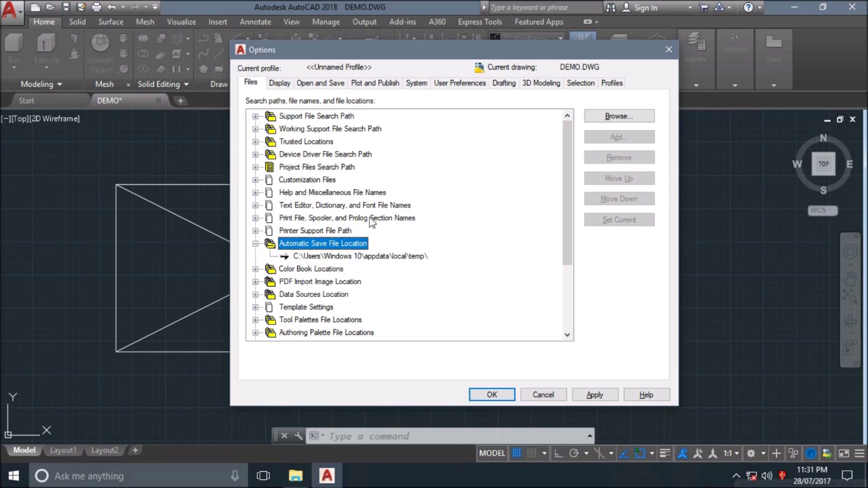
- Set the automatic save interval to 1 minute between saves, then apply and close the Options
left_click(326, 87)
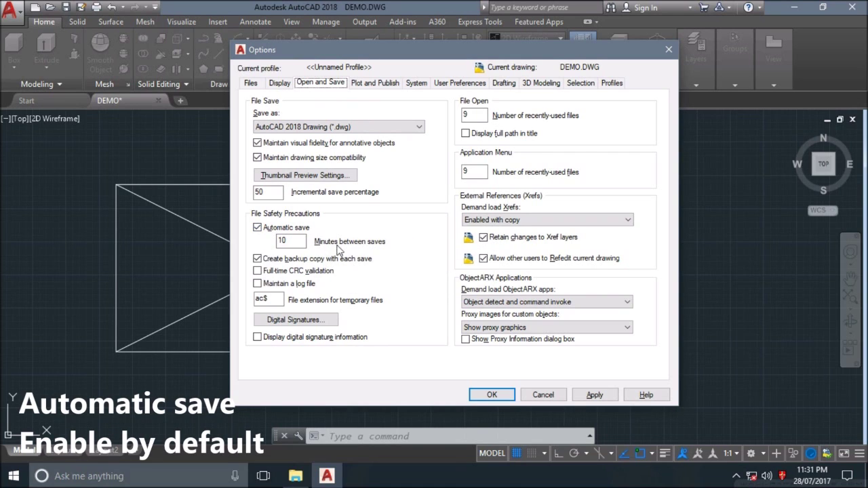
left_click(292, 241)
left_click_drag(293, 241, 261, 247)
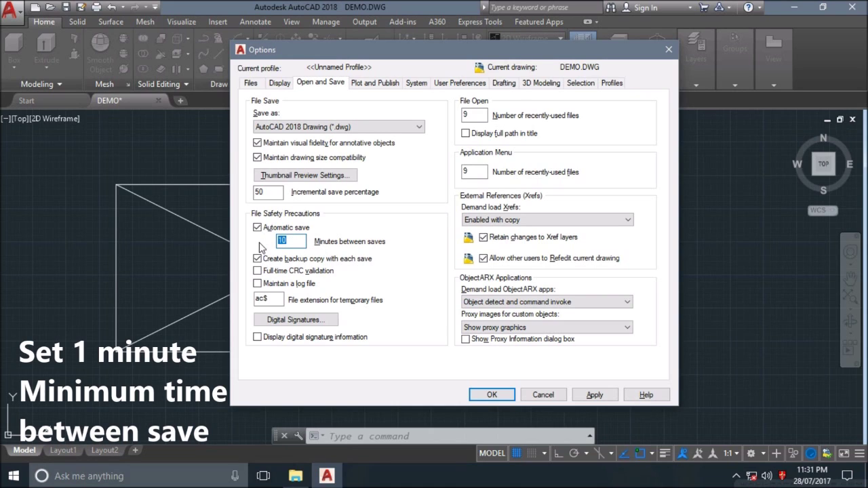
type("1")
left_click(587, 396)
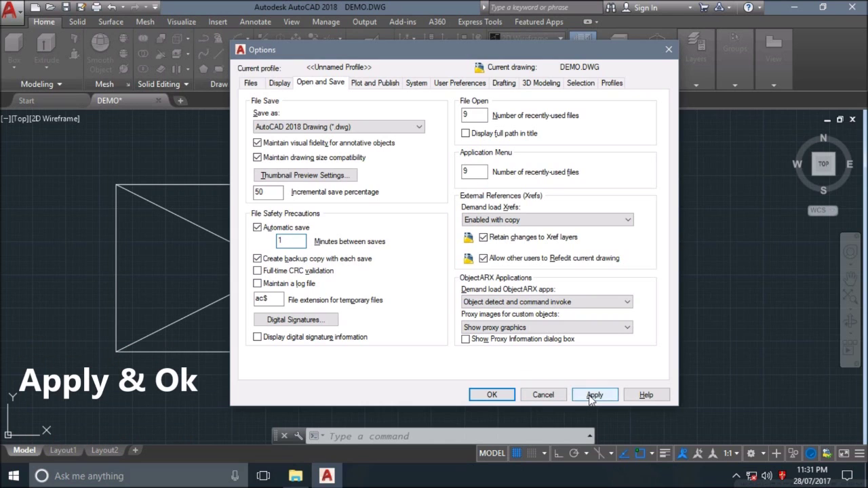
left_click(490, 396)
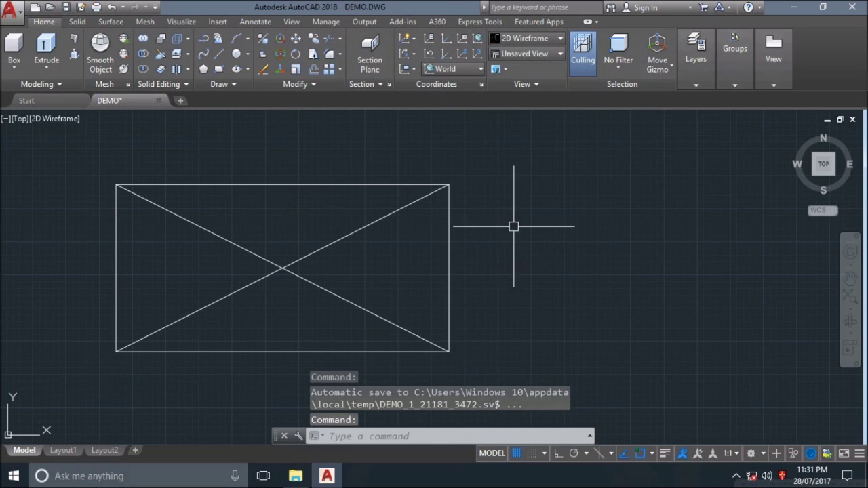
- Draw two concentric circles centred on the rectangle's diagonal intersection, the inner one with a radius of about 717
type("c")
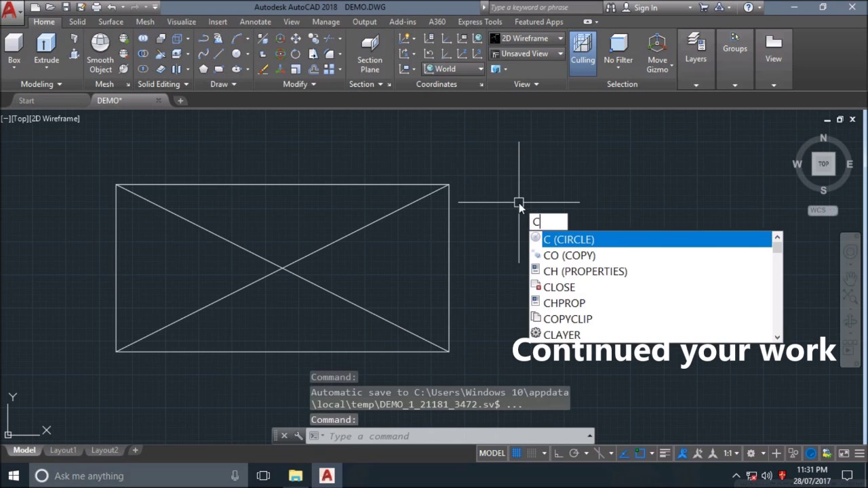
key("Return")
left_click(282, 269)
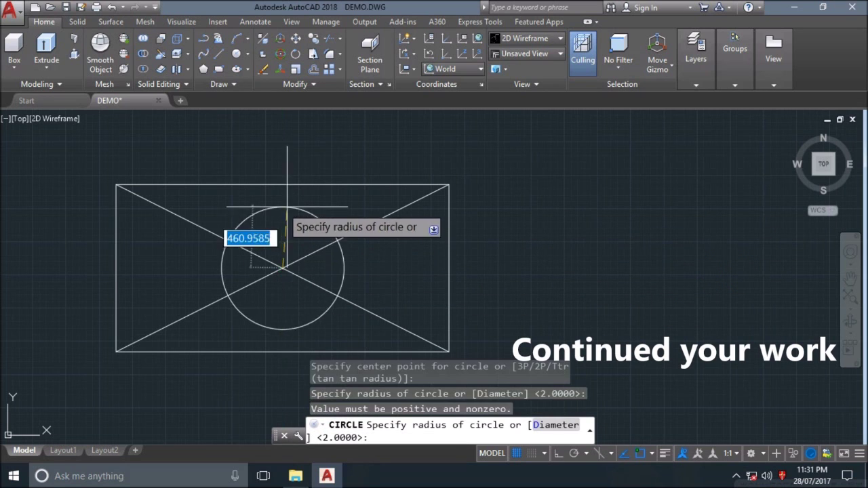
left_click(372, 242)
key("Return")
left_click(282, 269)
left_click(394, 267)
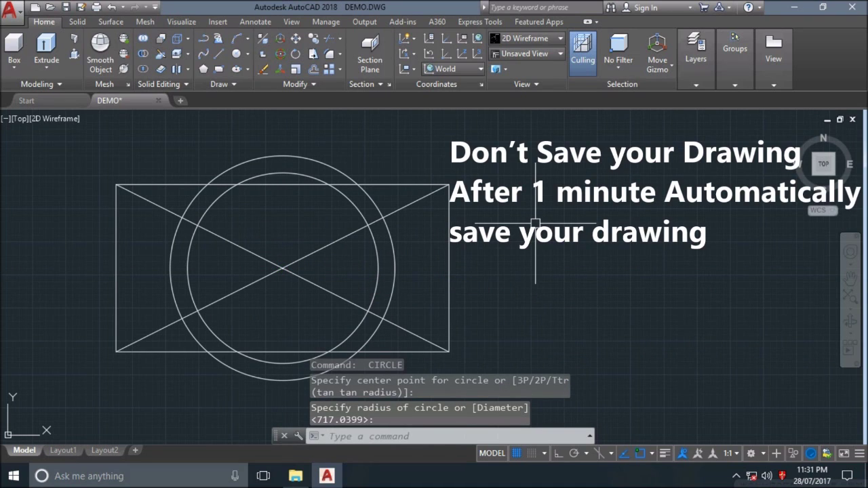
key("Escape")
key("Escape")
key("Escape")
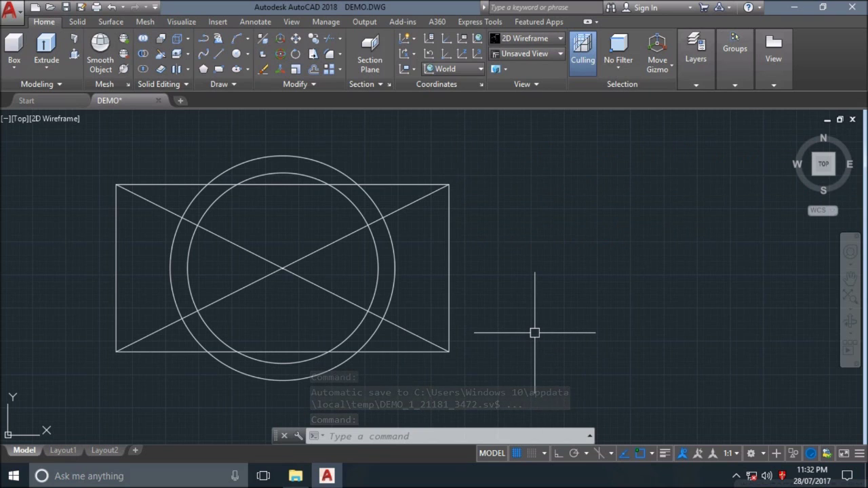
- Show the command history and copy the autosave folder path C:\Users\Windows 10\appdata\local\temp\ without the file name
key("F2")
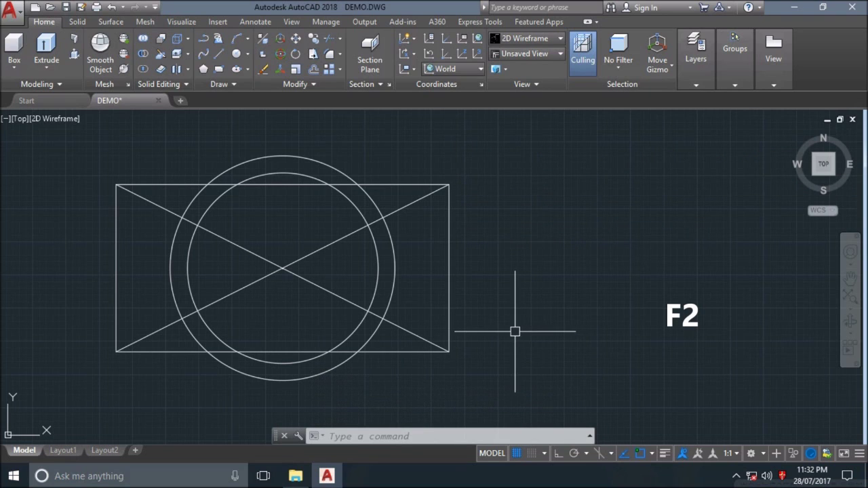
key("F2")
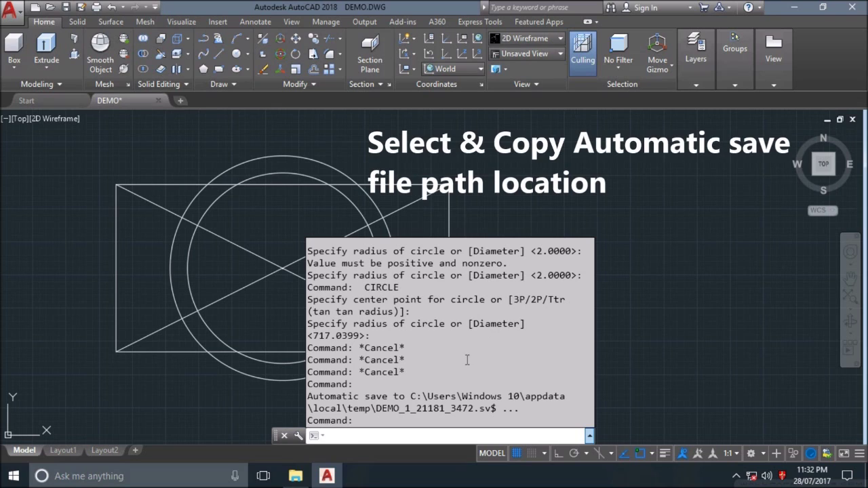
left_click_drag(411, 396, 377, 413)
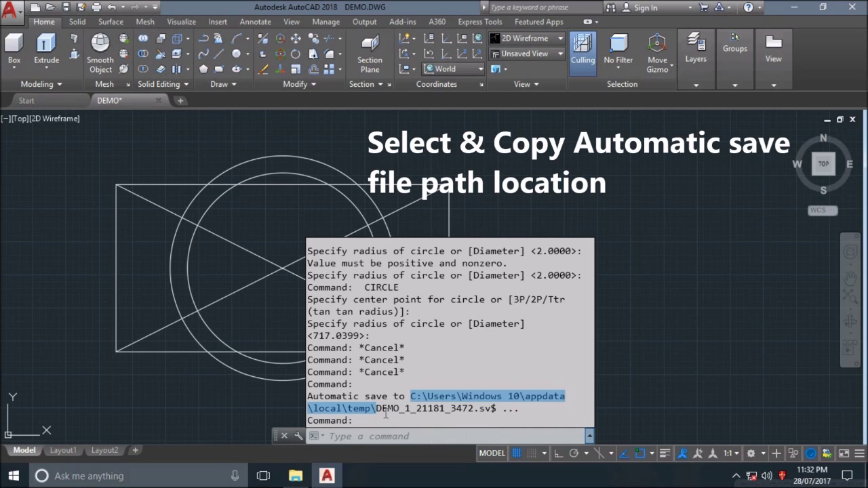
right_click(424, 398)
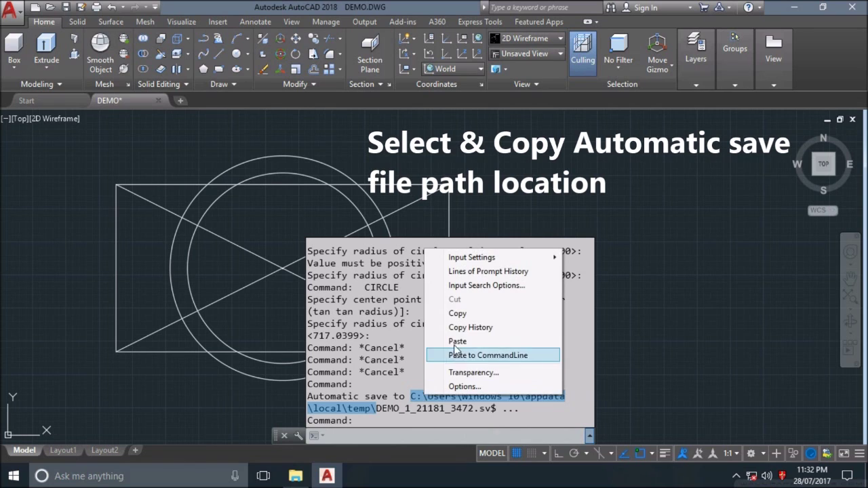
left_click(458, 313)
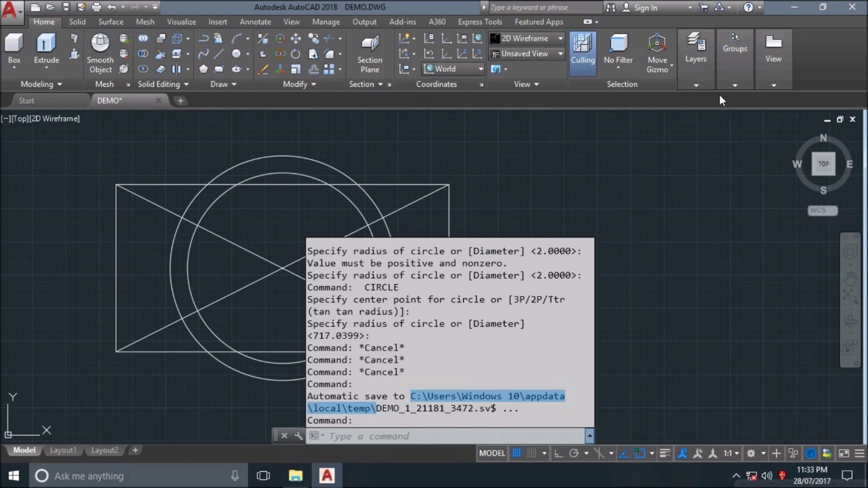
- Switch to File Explorer, go to the copied autosave folder path, and select the DEMO_1_21181_3472.sv$ file
left_click(796, 8)
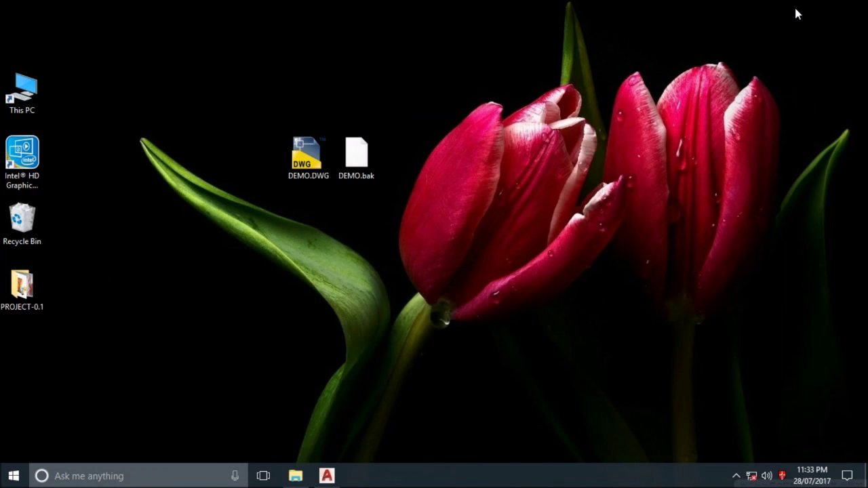
double_click(34, 99)
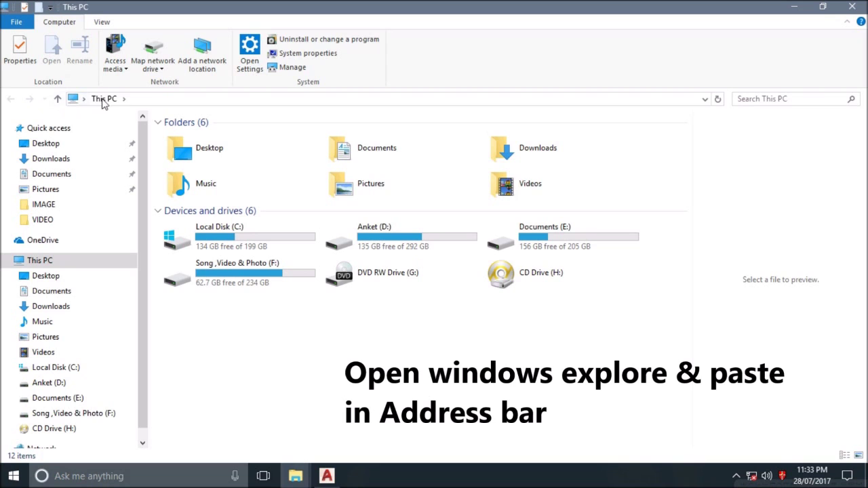
left_click(168, 99)
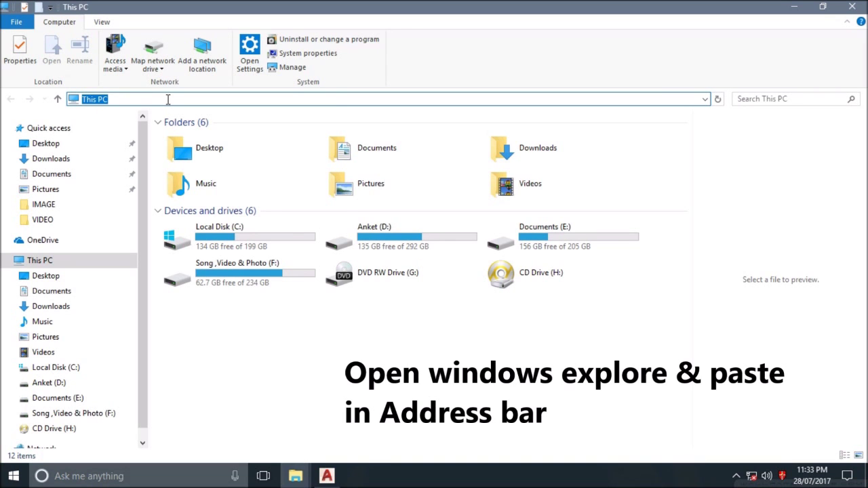
right_click(168, 99)
left_click(200, 153)
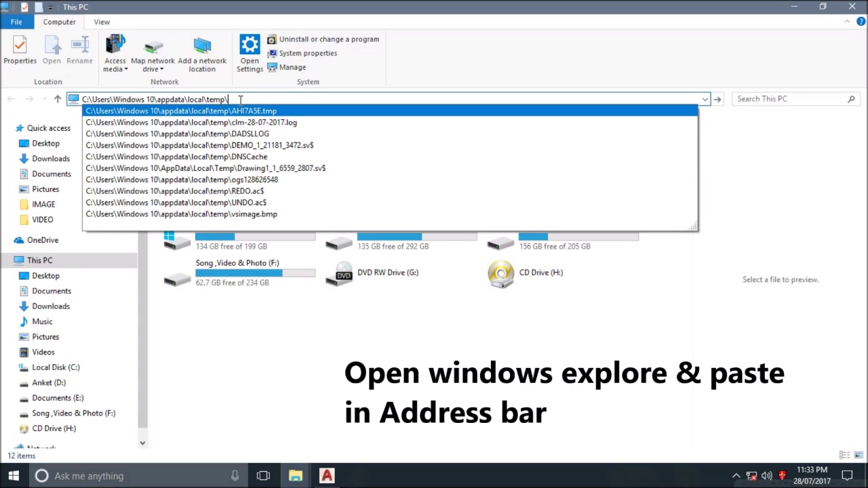
key("Return")
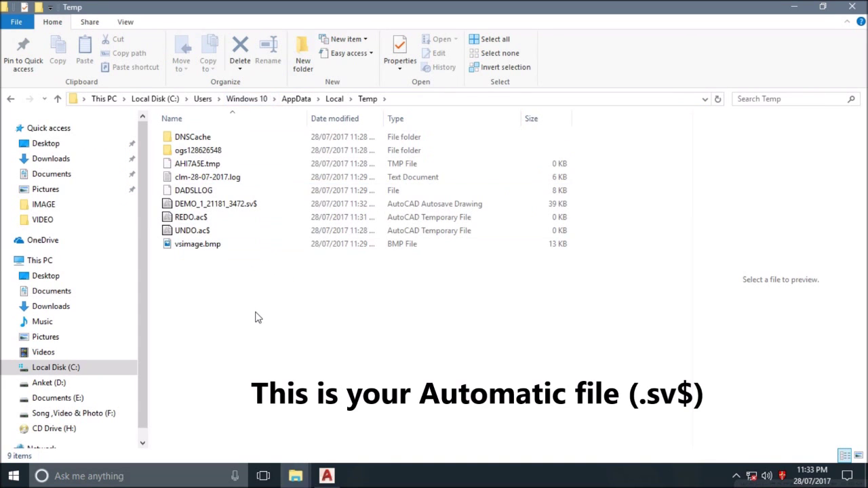
left_click(211, 204)
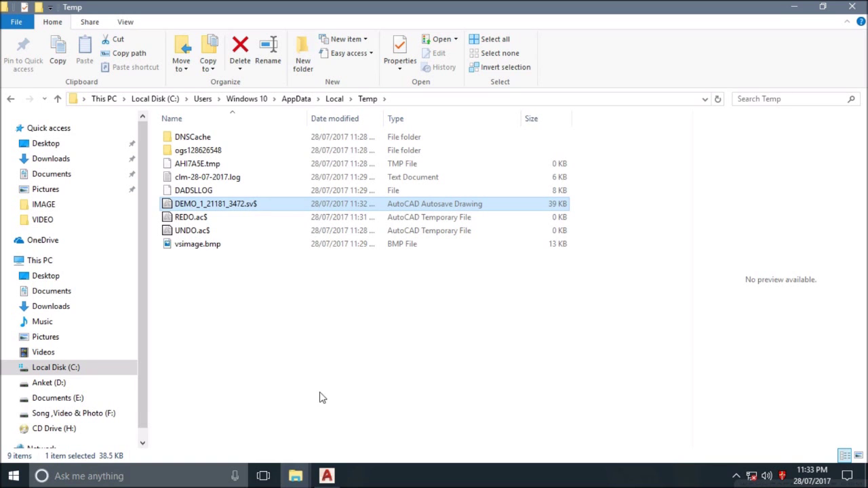
- Switch to AutoCAD and force it closed without saving by ending the AutoCAD Application task in Task Manager
left_click(328, 478)
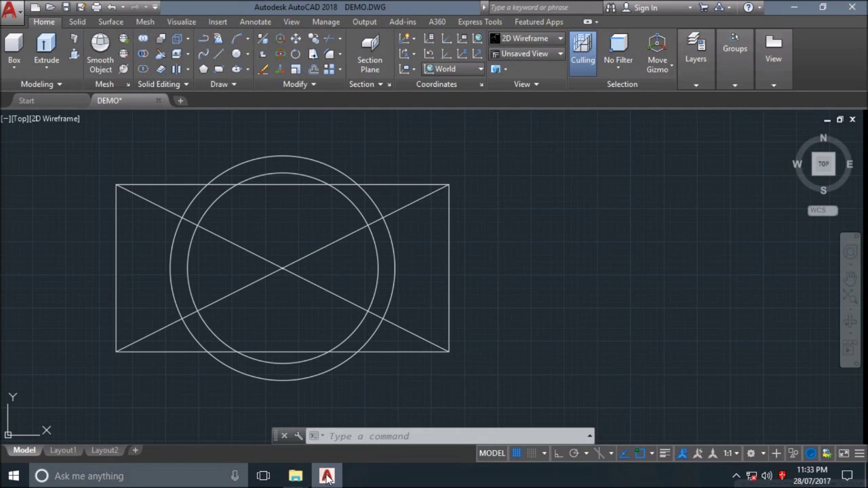
right_click(438, 480)
left_click(462, 412)
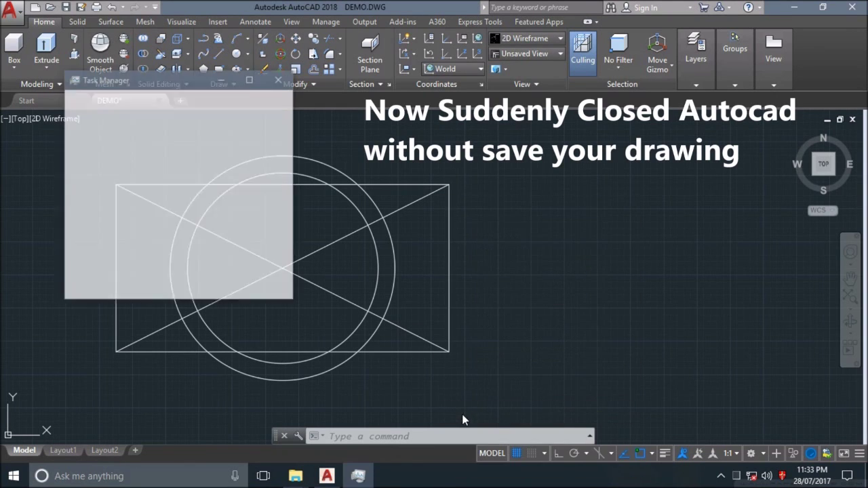
left_click(117, 98)
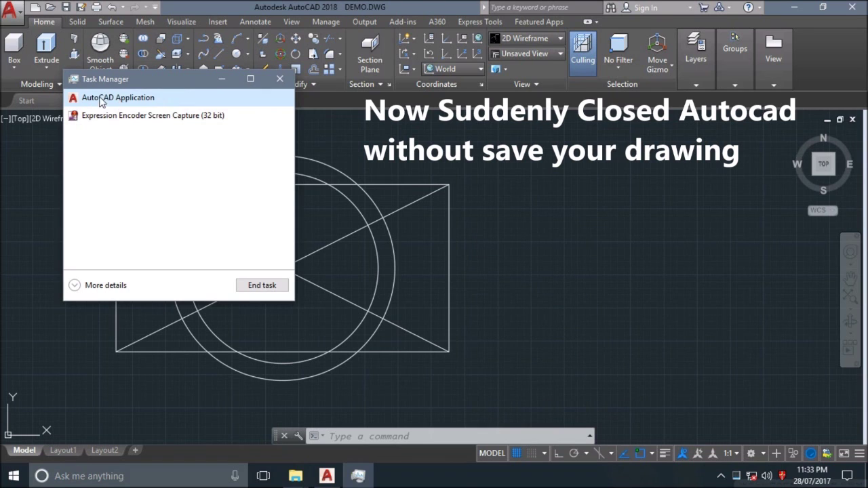
left_click(268, 286)
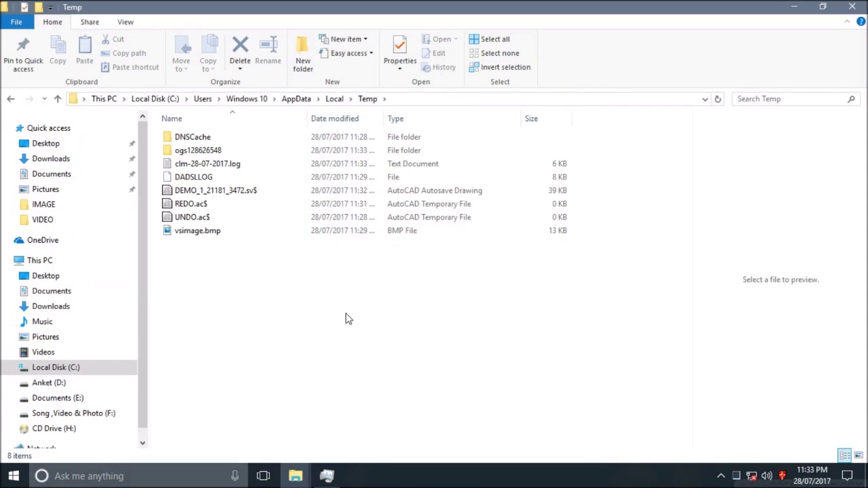
- Rename the autosave file DEMO_1_21181_3472.sv$ to DEMO_1_21181_3472.DWG and select the renamed file
left_click(233, 196)
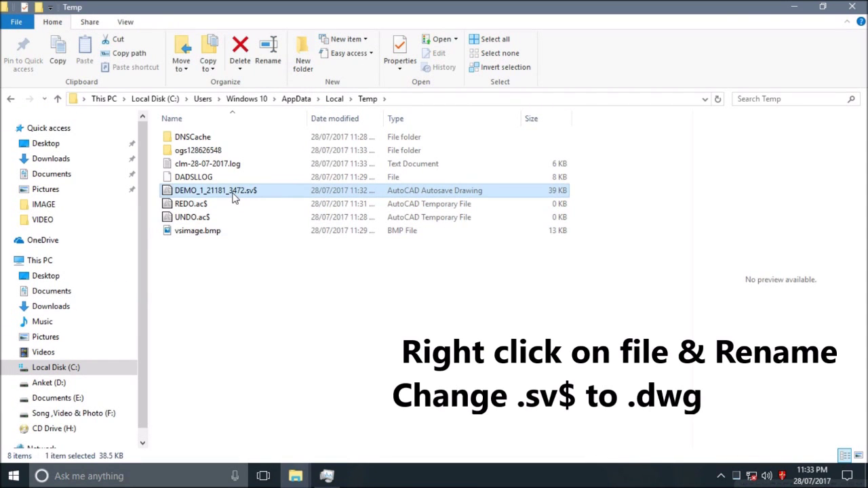
right_click(275, 197)
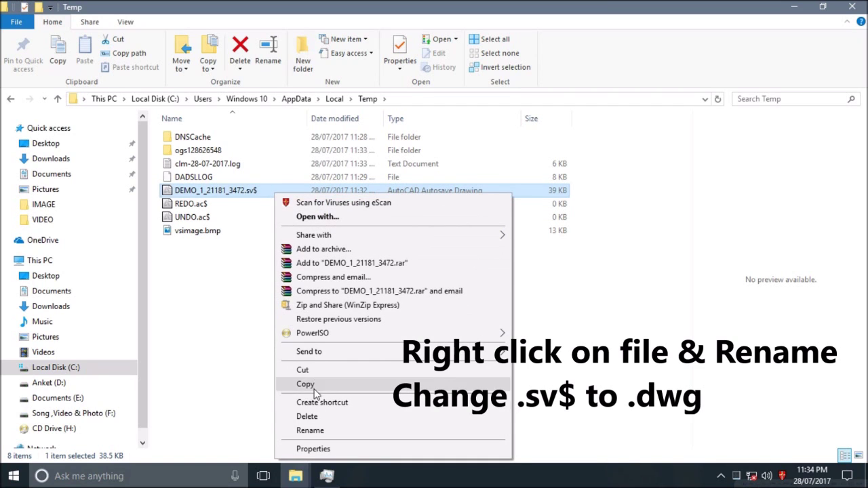
left_click(308, 432)
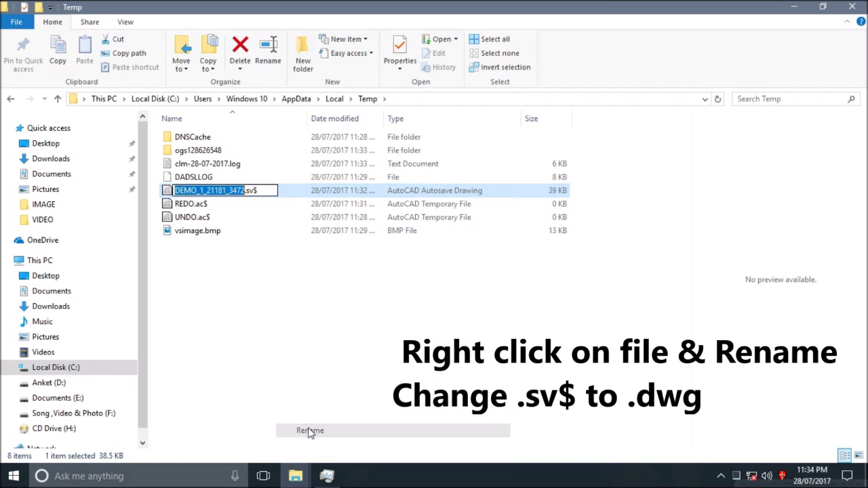
left_click(259, 191)
key("BackSpace")
key("BackSpace")
key("BackSpace")
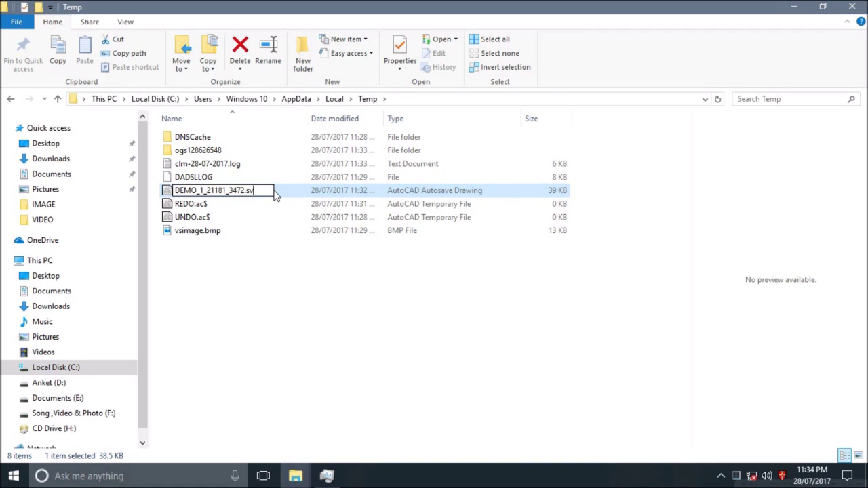
type("DWG")
left_click(306, 316)
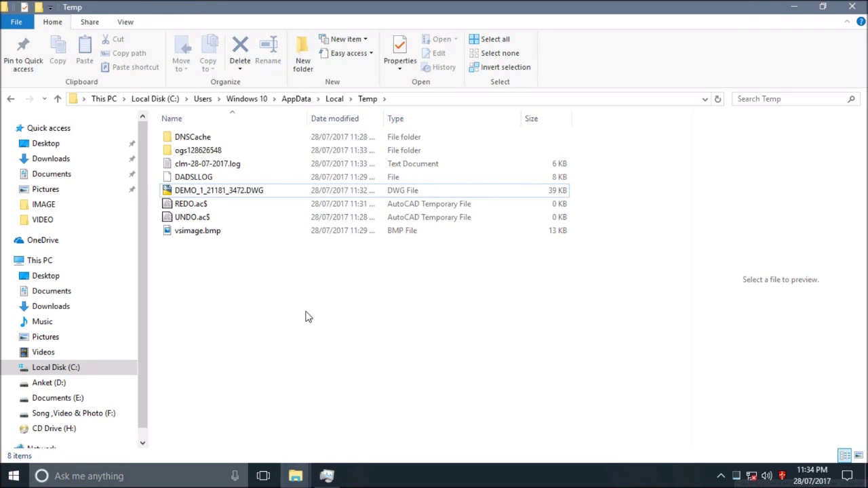
left_click(211, 195)
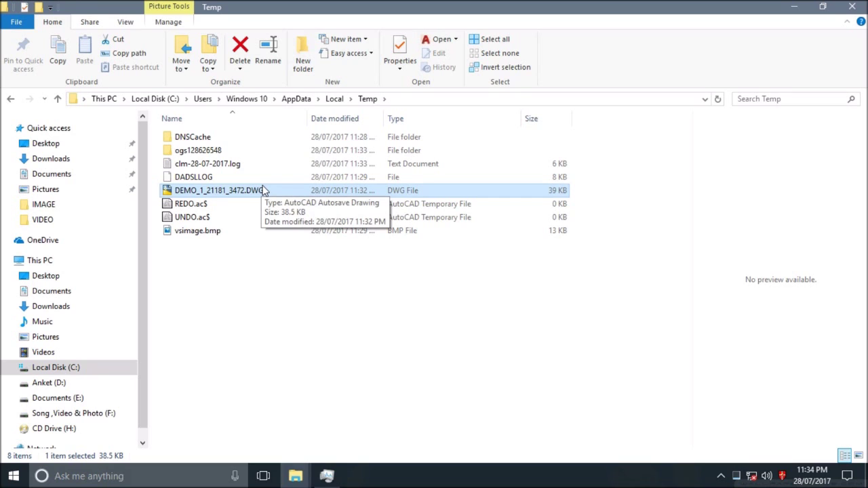
- Open the renamed DEMO_1_21181_3472.DWG drawing in AutoCAD to recover it
double_click(231, 192)
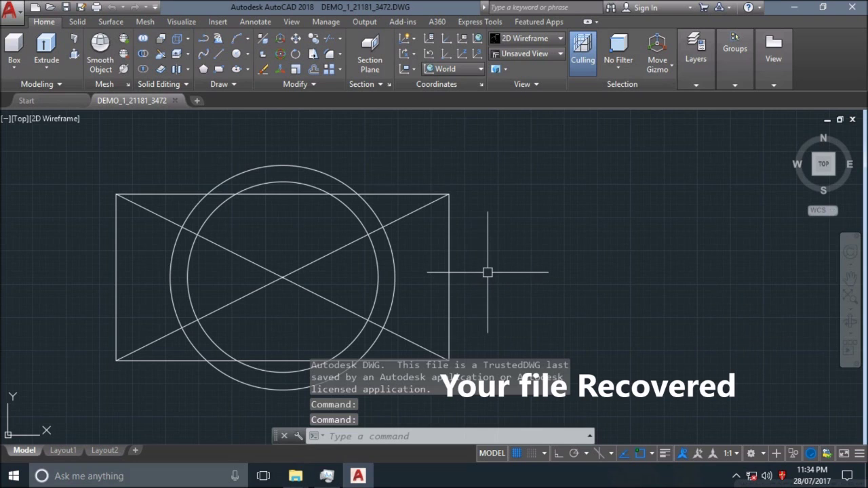
middle_click_drag(488, 272, 533, 248)
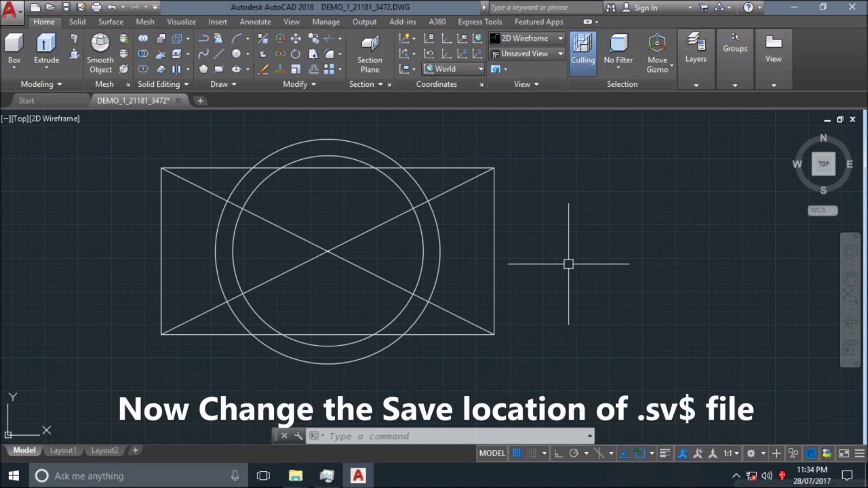
middle_click_drag(557, 215, 438, 246)
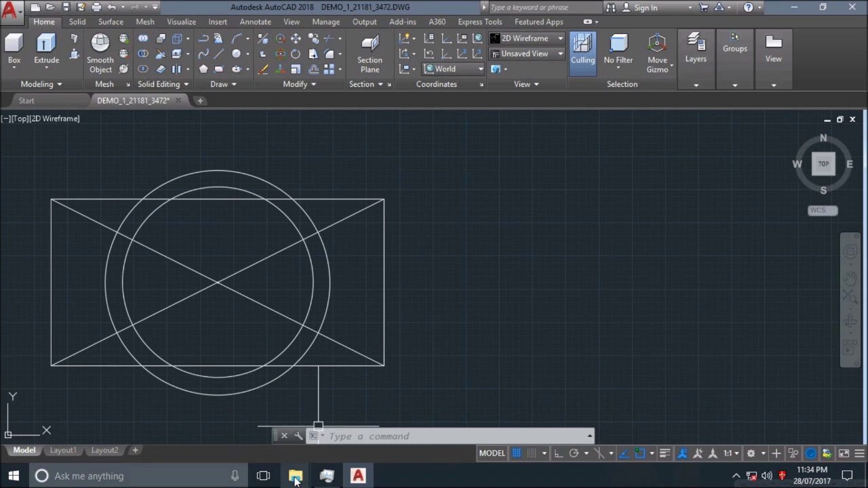
- Switch to File Explorer and copy the path of the CAD BAK FILE folder, D:\CAD BAK FILE
mouse_move(295, 478)
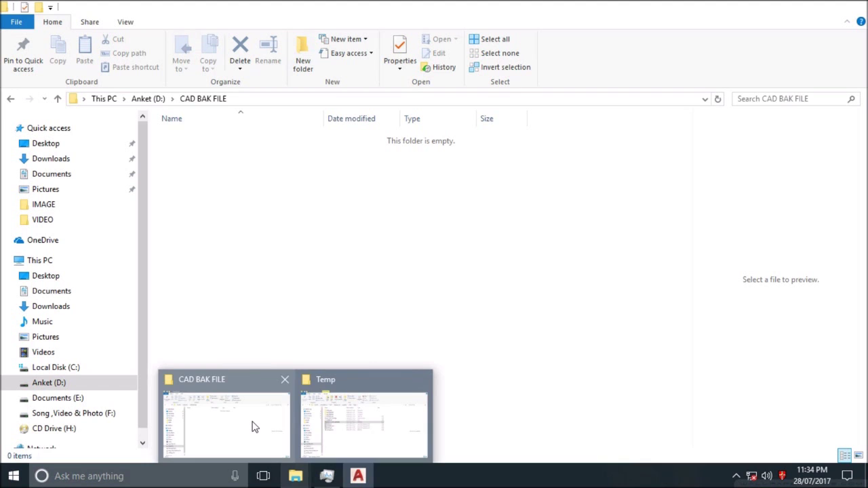
left_click(252, 426)
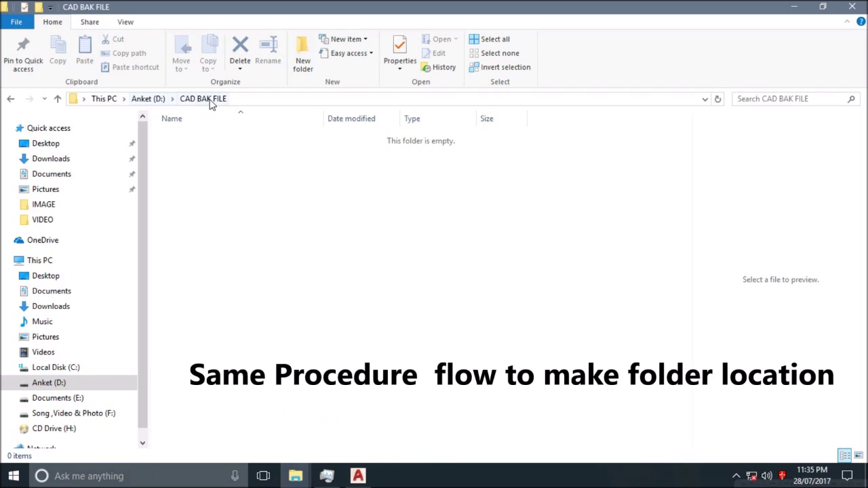
left_click(239, 99)
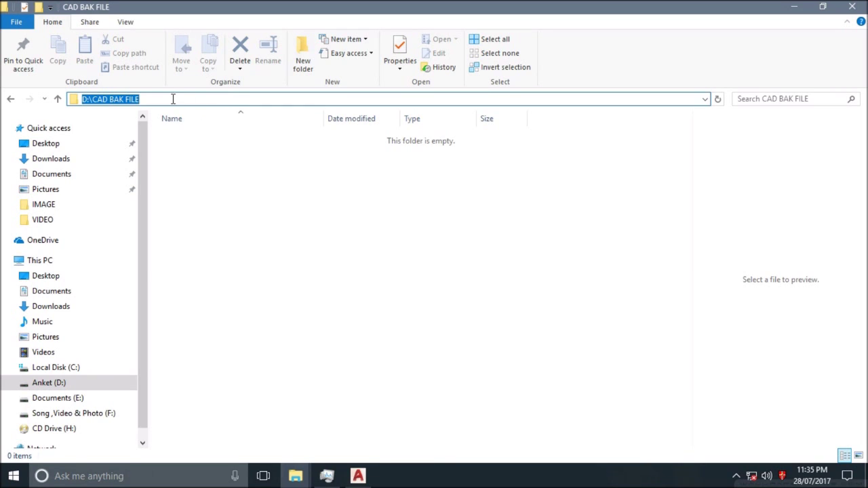
right_click(143, 99)
left_click(170, 138)
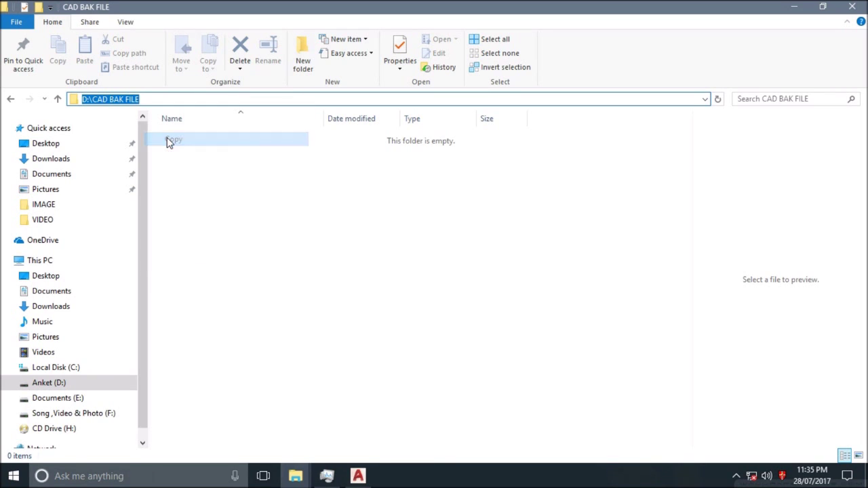
- Return to AutoCAD and set the SAVEFILEPATH variable to the copied path D:\CAD BAK FILE
left_click(794, 7)
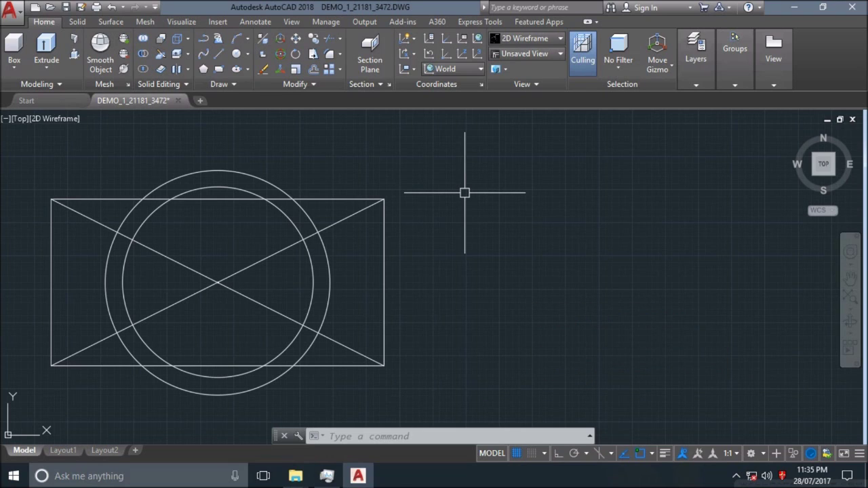
type("SAVE")
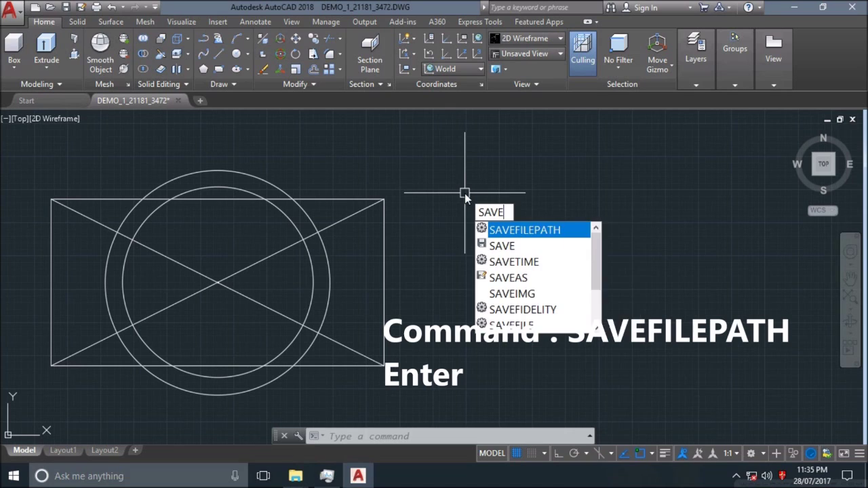
type("FILE")
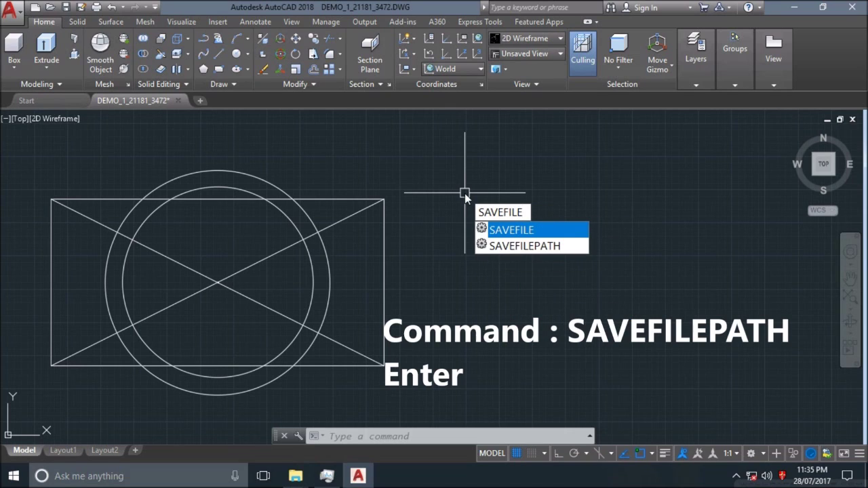
key("Down")
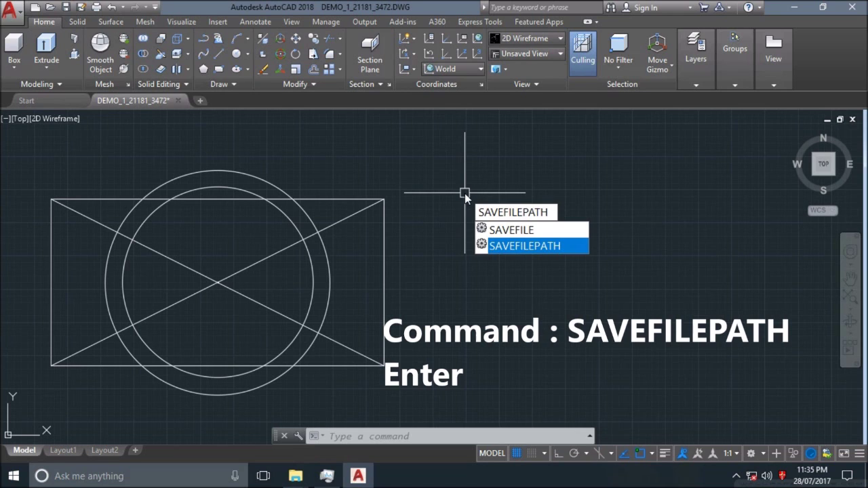
key("Return")
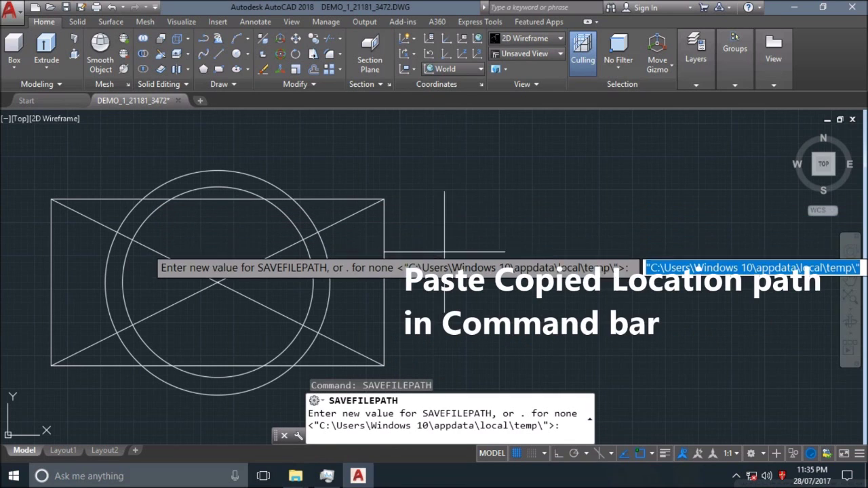
left_click(321, 439)
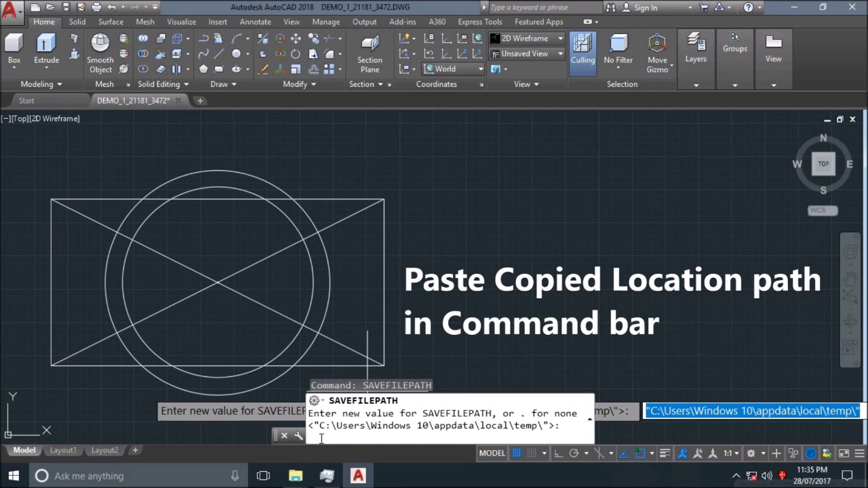
right_click(318, 436)
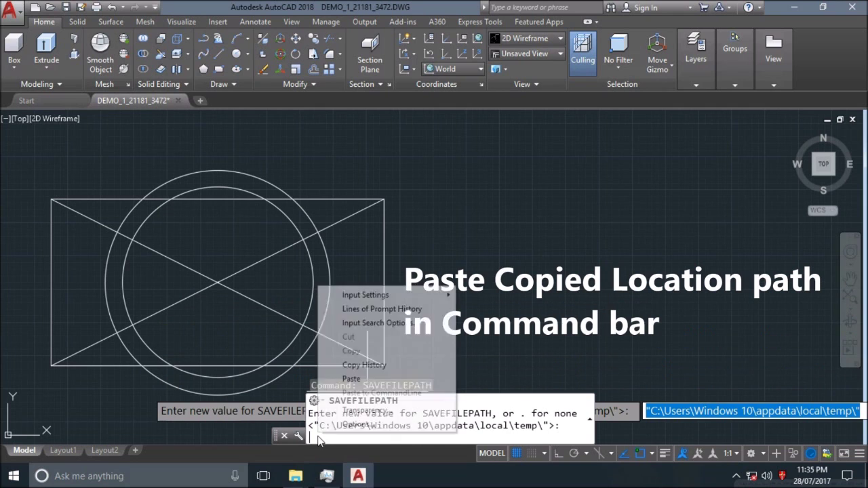
left_click(351, 379)
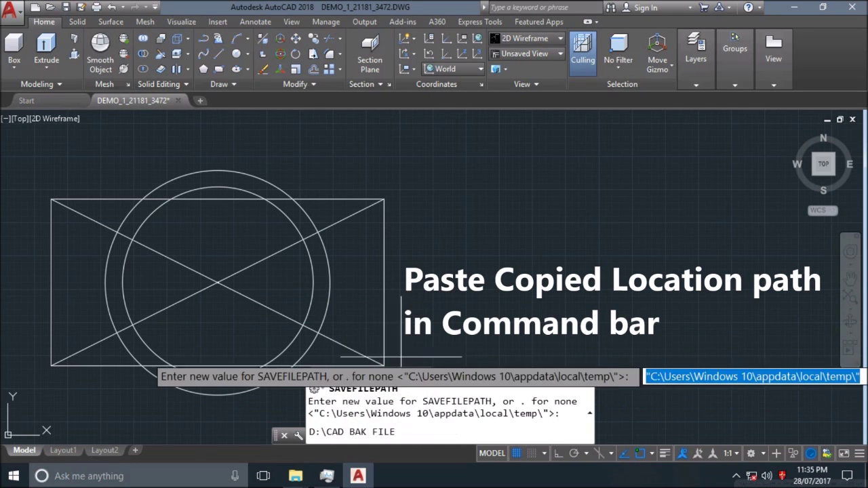
key("Return")
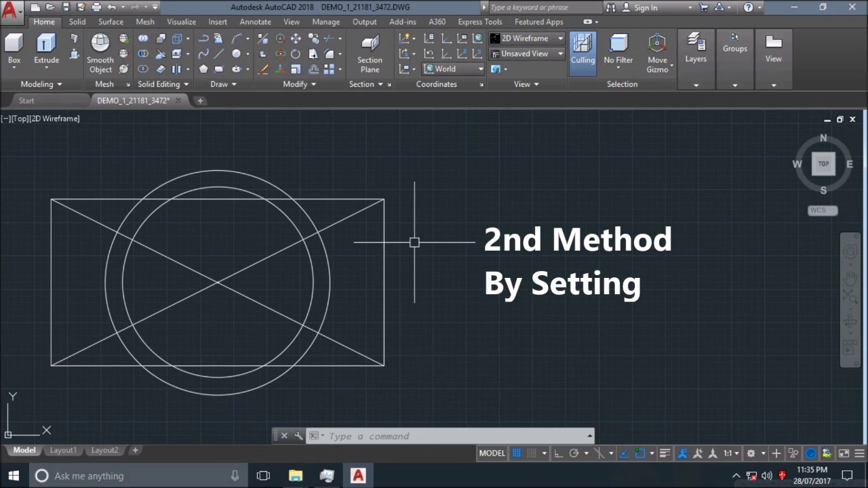
- Check the folder path listed under Automatic Save File Location in the Options dialog and accept the dialog
middle_click_drag(414, 242, 440, 242)
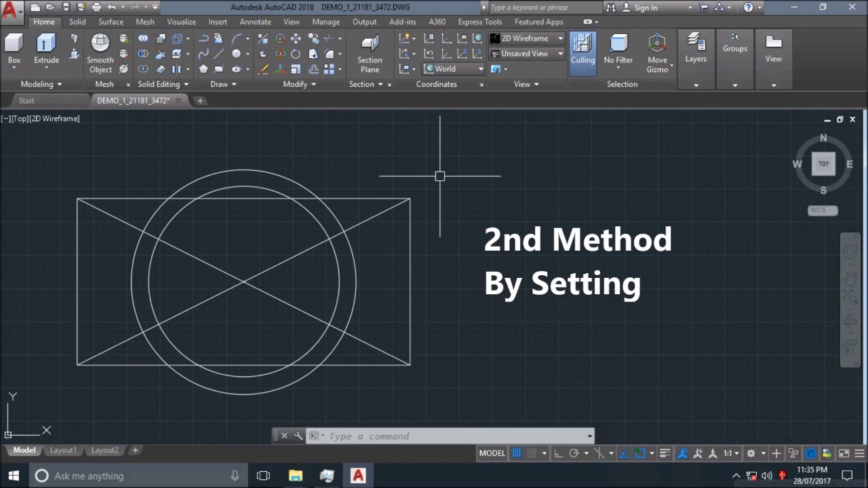
type("OP")
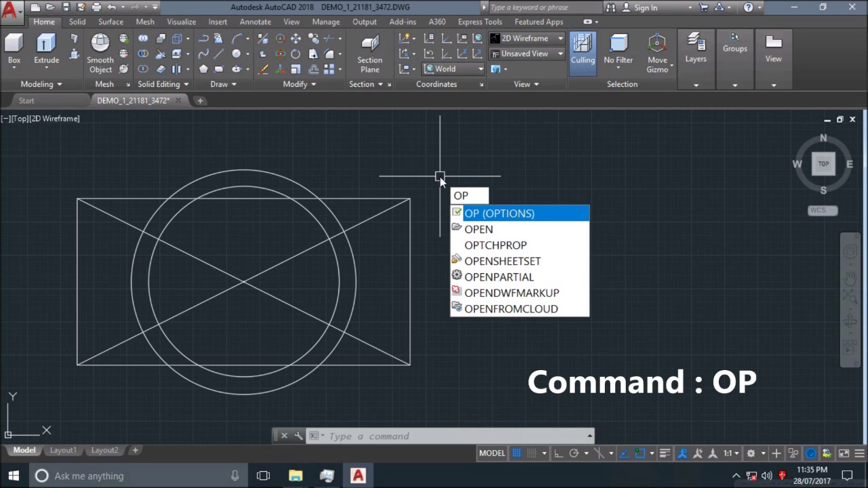
key("Return")
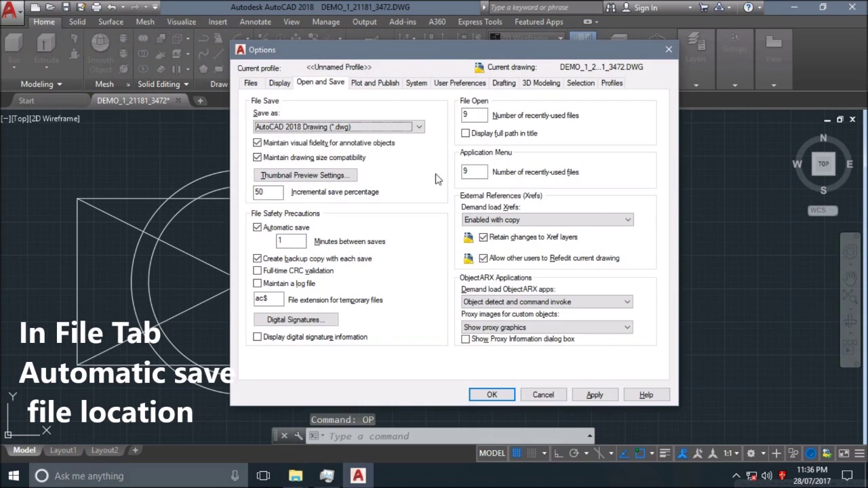
left_click(250, 84)
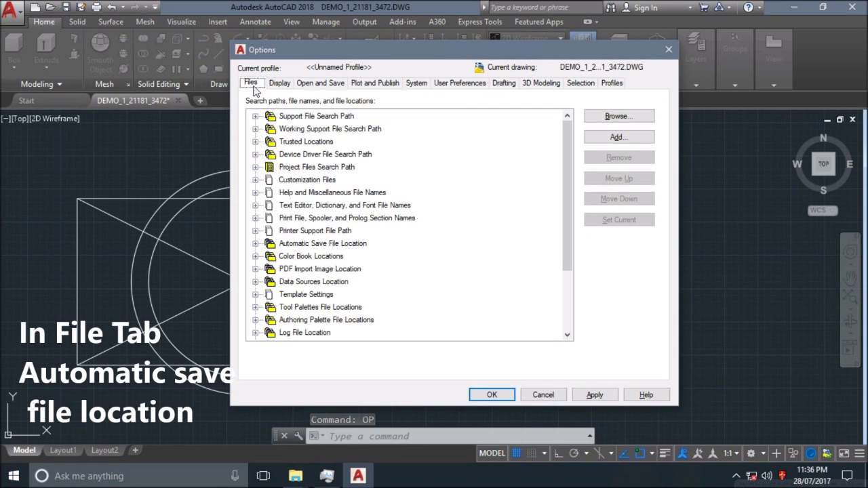
left_click(255, 244)
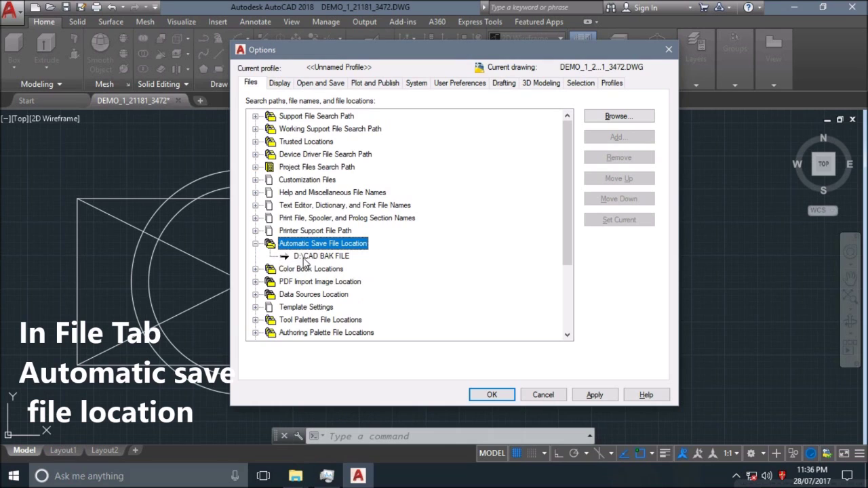
left_click(305, 258)
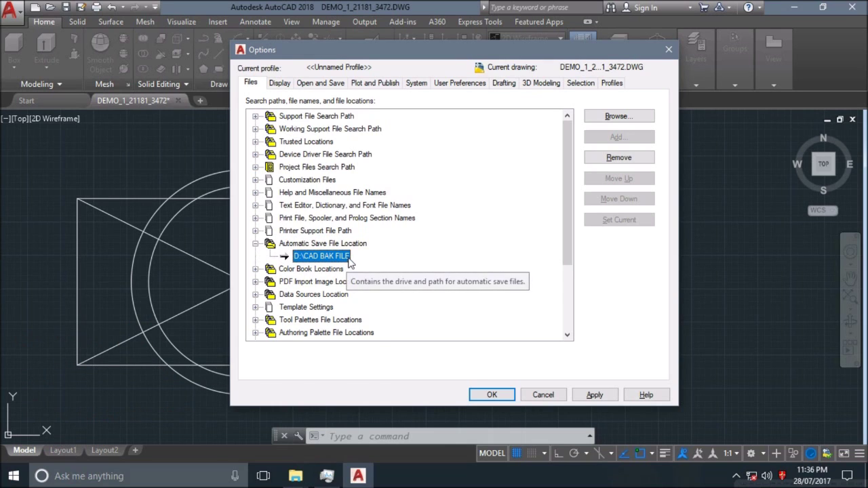
left_click(353, 258)
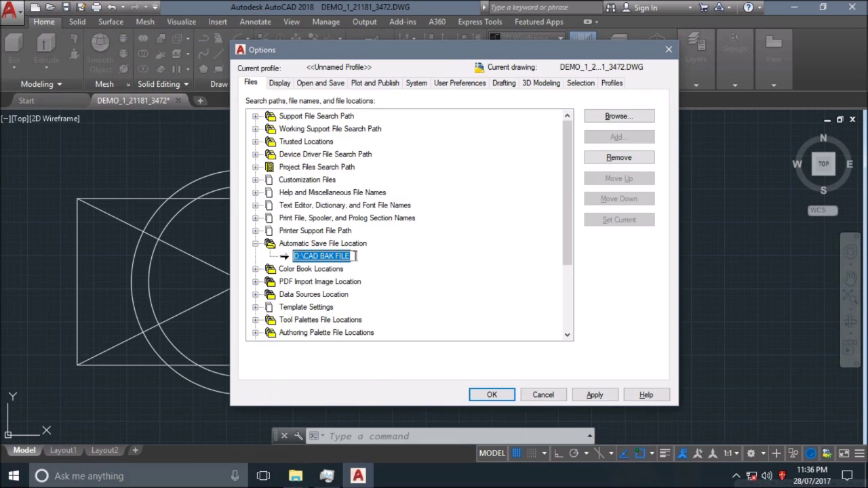
left_click(487, 396)
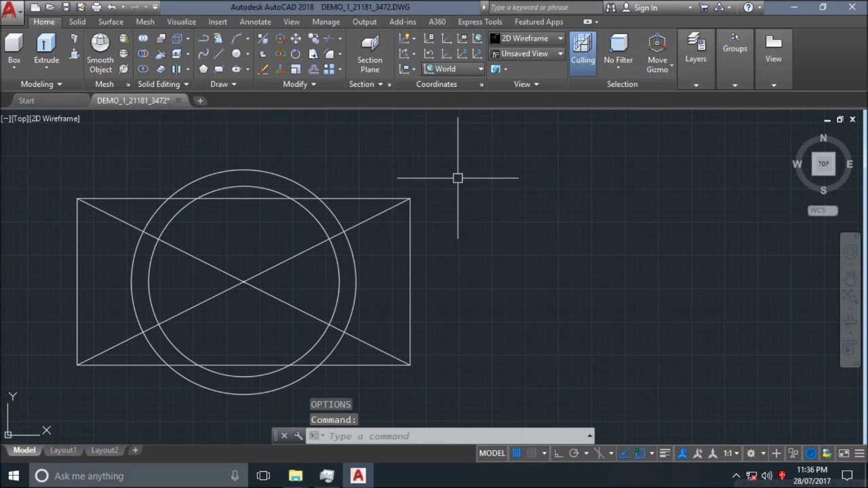
- Draw two circles centred on the diagonals' intersection, one inside the existing circles with radius about 525 and one through the rectangle's corners
type("c")
key("Return")
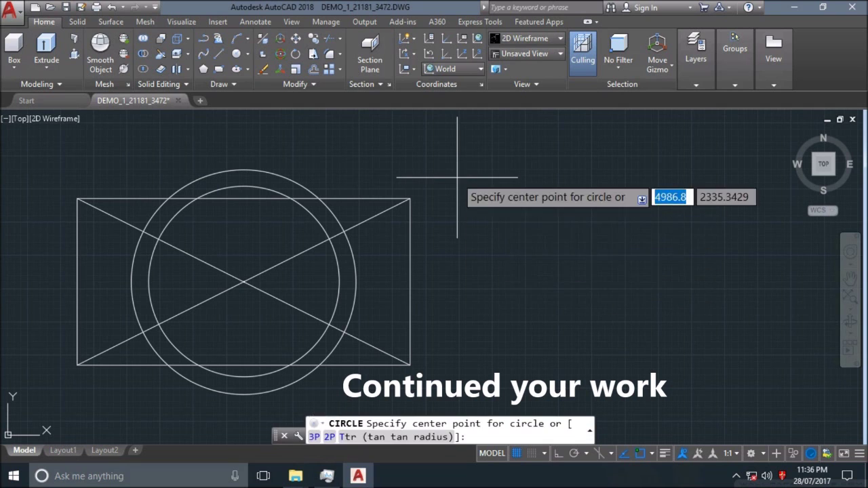
left_click(243, 282)
left_click(312, 285)
key("Return")
left_click(243, 281)
left_click(401, 203)
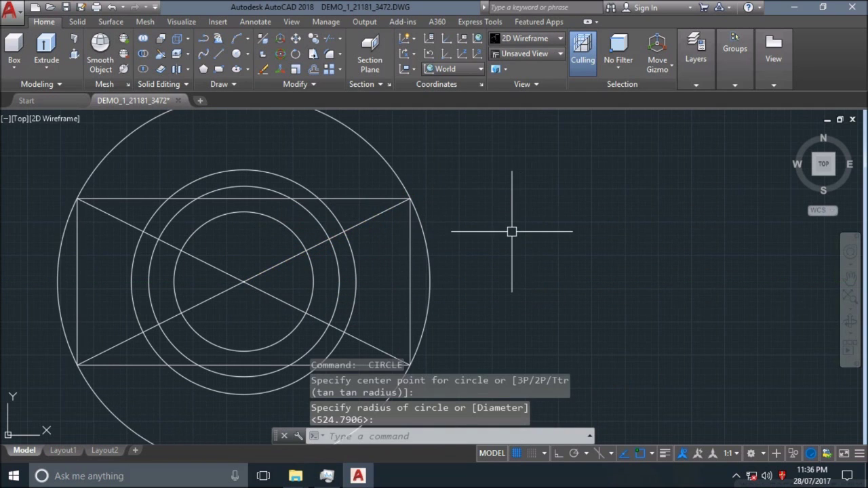
scroll(543, 234, "down", 2)
mouse_move(581, 238)
middle_mouse_down()
mouse_move(465, 238)
mouse_move(471, 219)
middle_mouse_up()
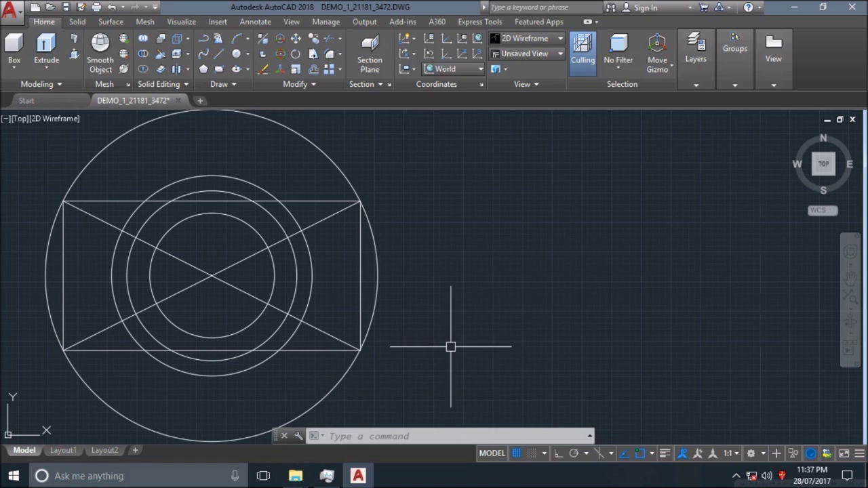
- Switch to File Explorer, show the CAD BAK FILE folder and select the DEMO_1_21181_3472_1_1901_4272.sv$ autosave file
mouse_move(296, 475)
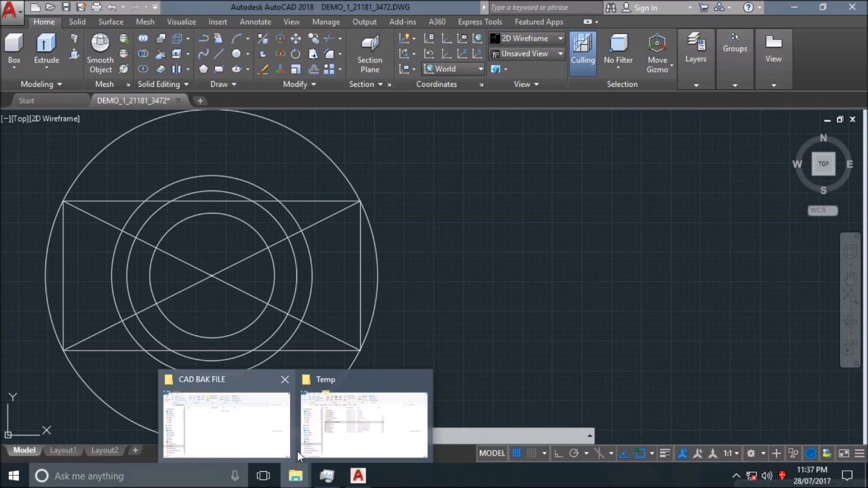
left_click(266, 428)
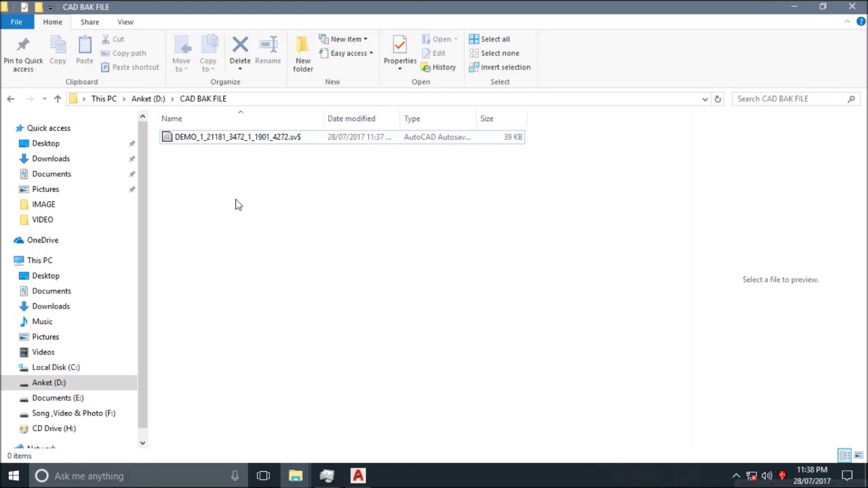
left_click(219, 144)
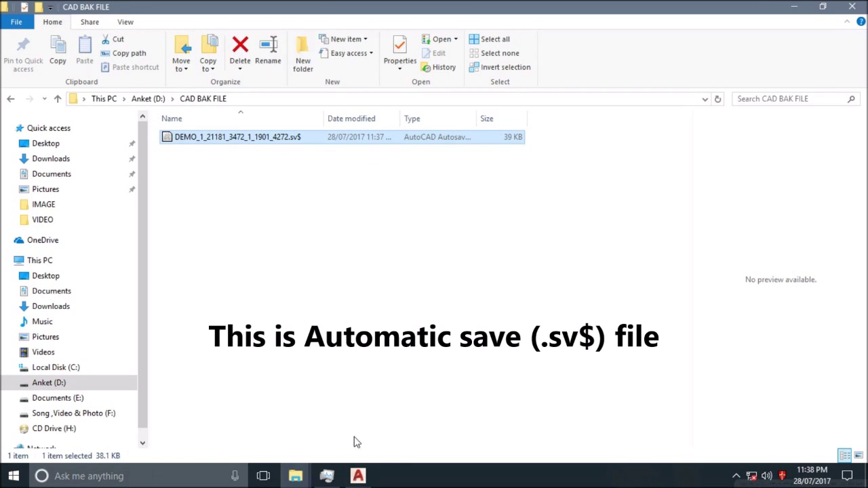
- Switch to AutoCAD, close the drawing without saving changes, and check the CAD BAK FILE folder in File Explorer
left_click(357, 476)
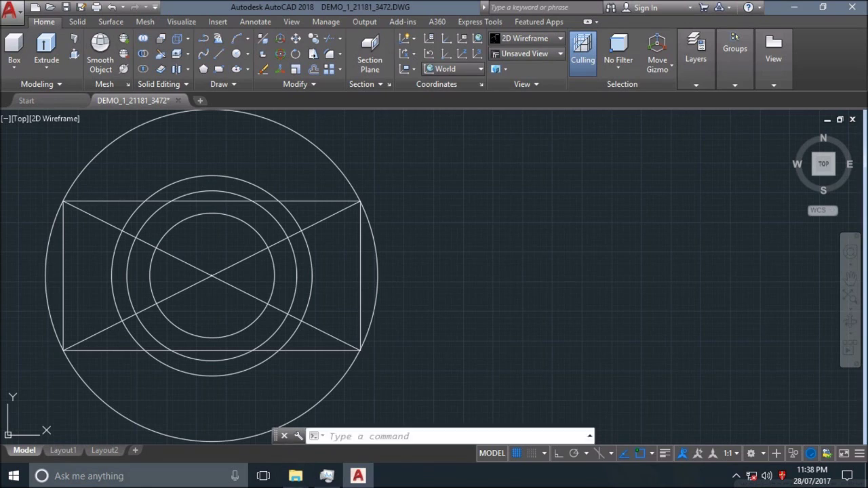
left_click(178, 101)
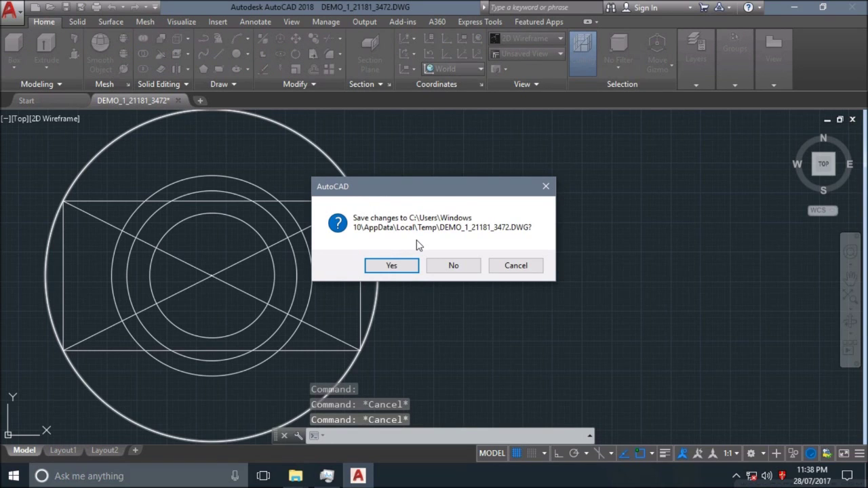
left_click(447, 268)
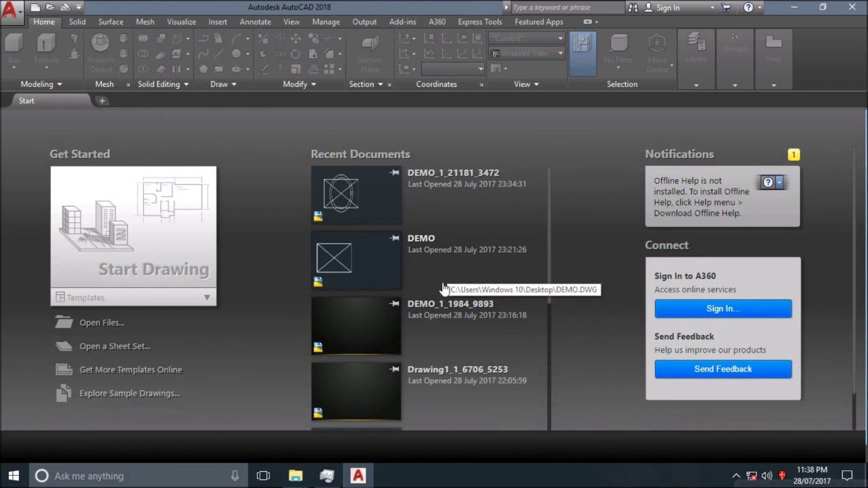
mouse_move(295, 478)
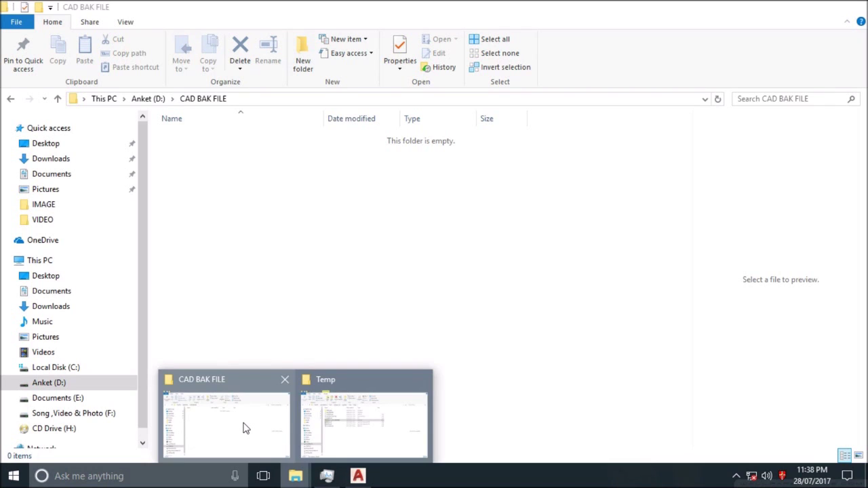
left_click(246, 427)
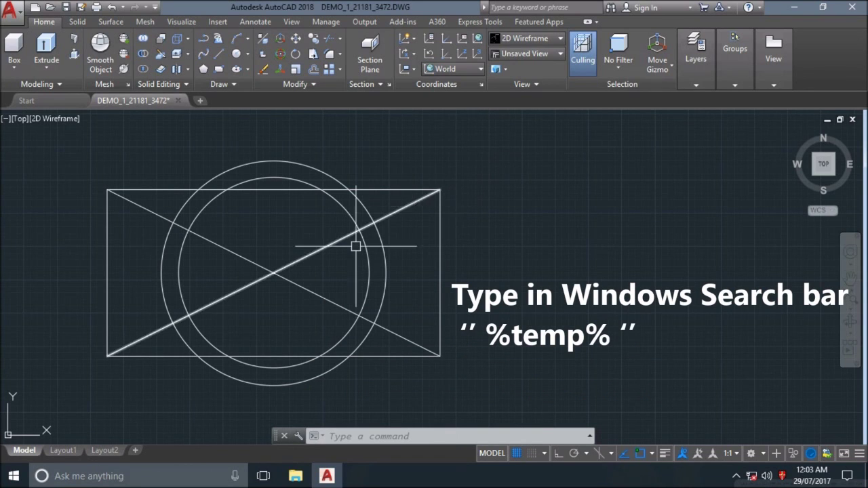
- Open the %TEMP% folder through Windows search and copy its full folder path
left_click(68, 477)
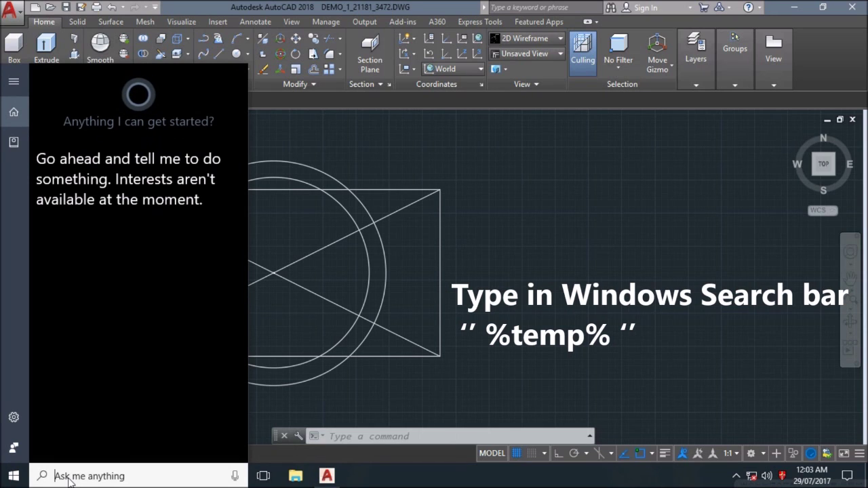
type("%TEM")
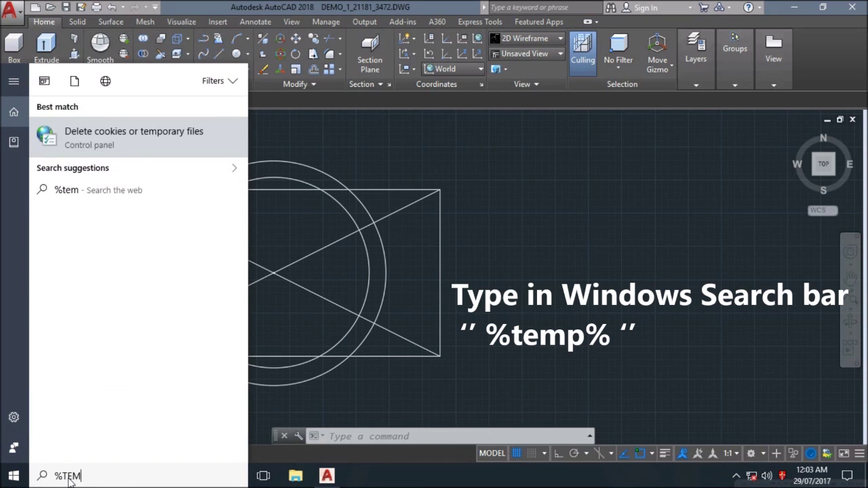
type("P%")
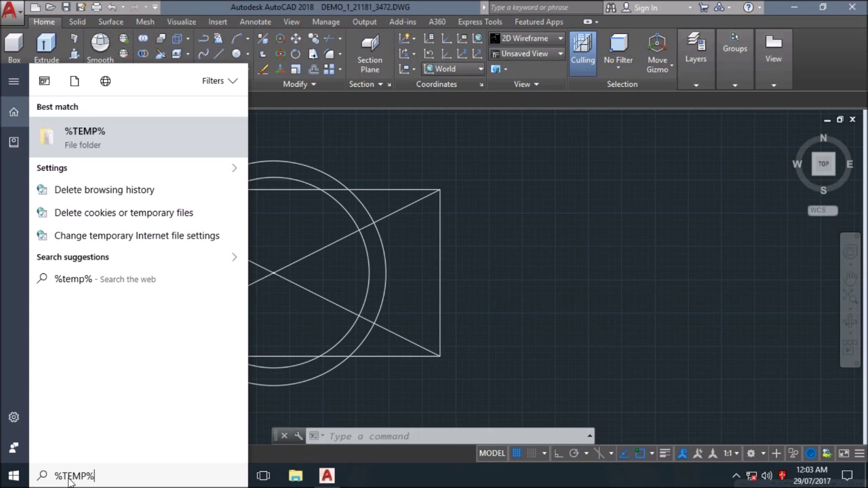
left_click(78, 136)
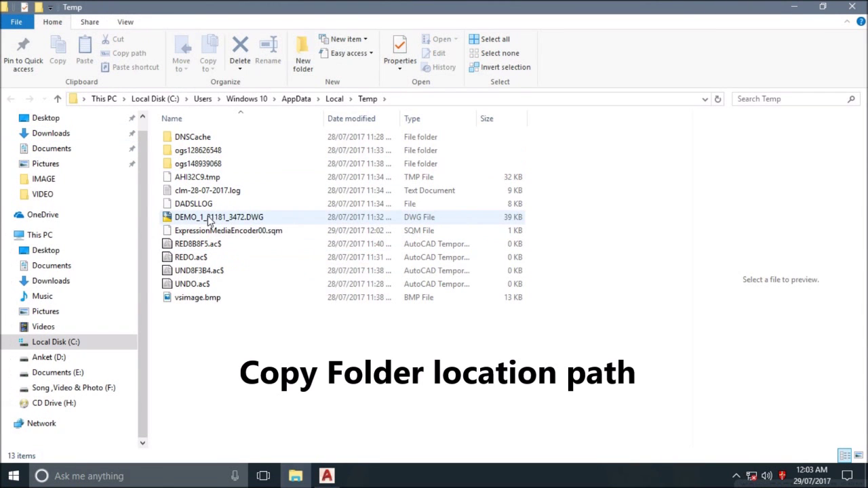
left_click(397, 100)
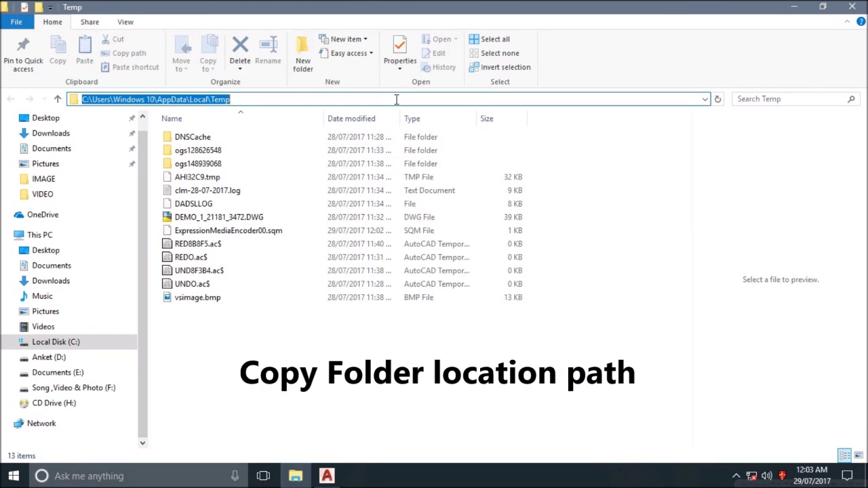
right_click(234, 99)
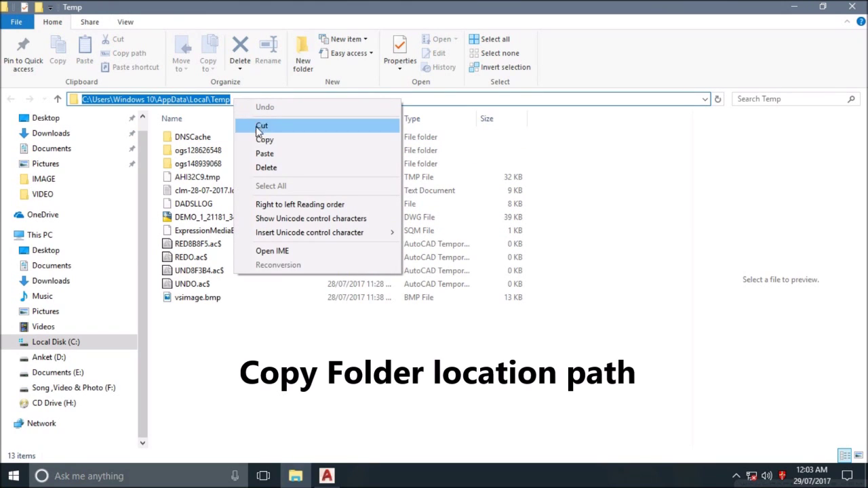
left_click(285, 141)
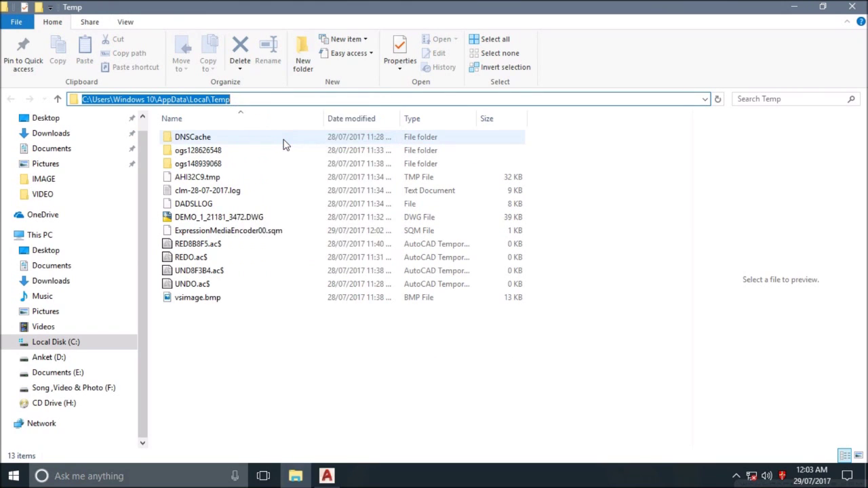
- Switch to AutoCAD and set the Automatic Save File Location in Options to C:\Users\Windows 10\AppData\Local\Temp, accepting the dialog
left_click(328, 475)
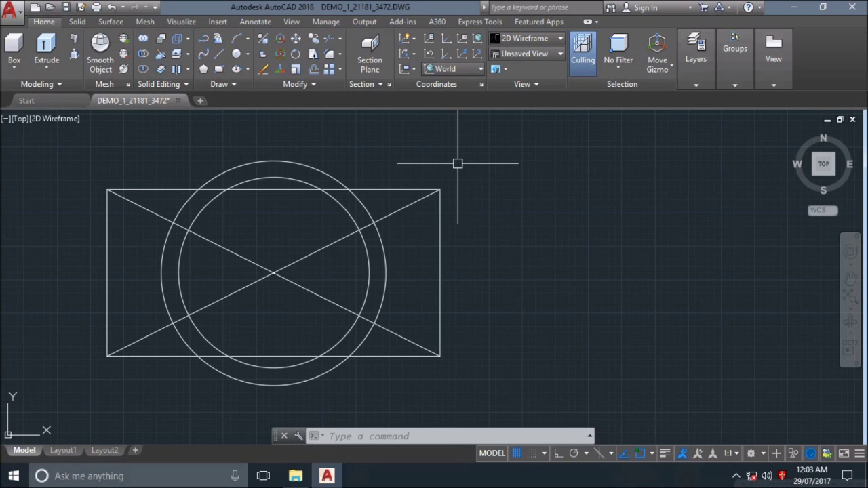
type("P")
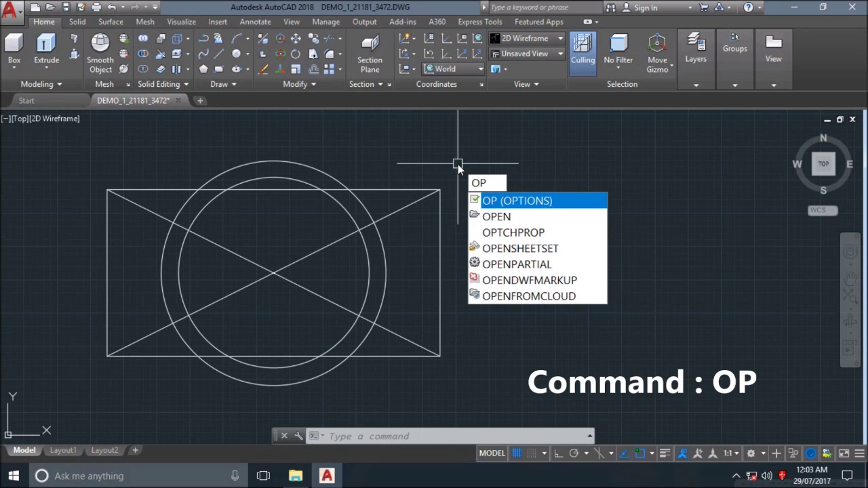
key("Return")
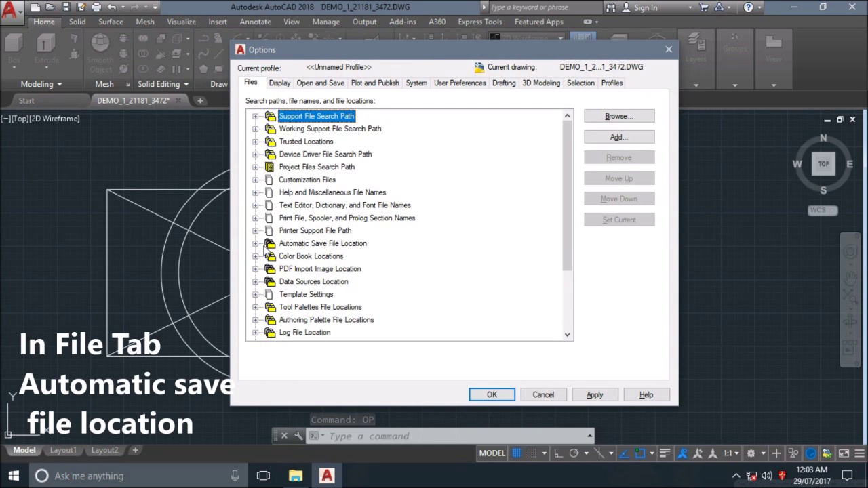
left_click(268, 245)
left_click(255, 244)
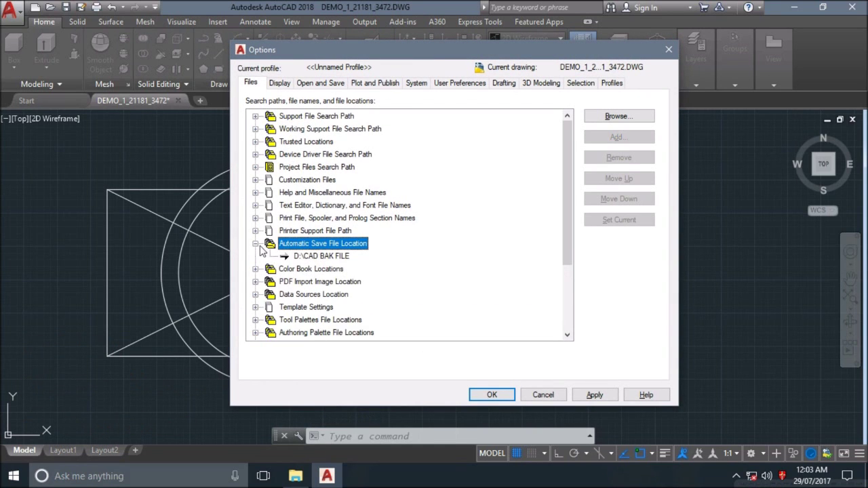
left_click(325, 256)
left_click(347, 257)
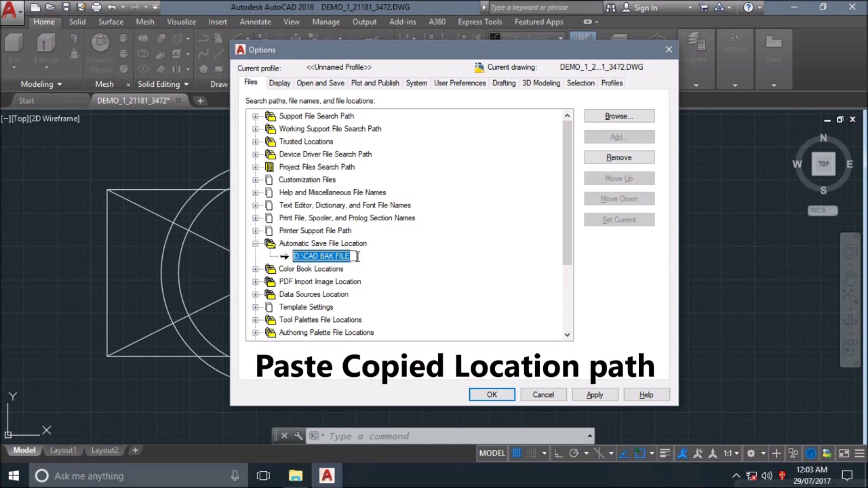
right_click(358, 256)
left_click(386, 312)
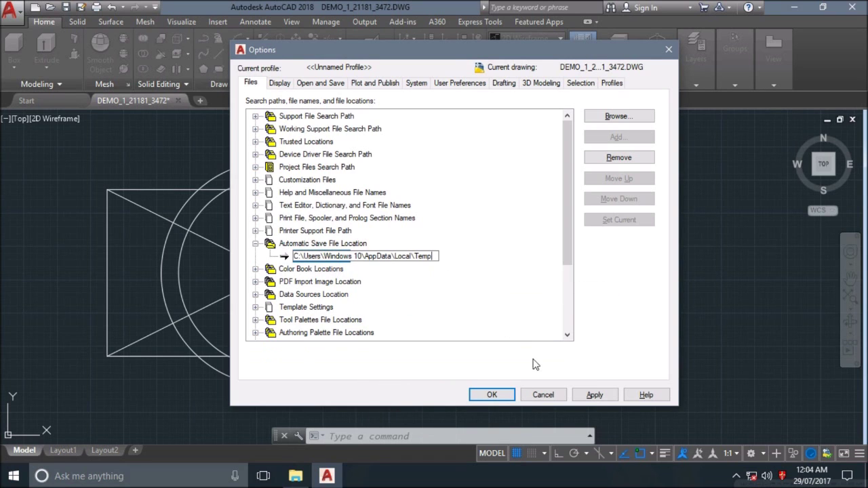
left_click(494, 395)
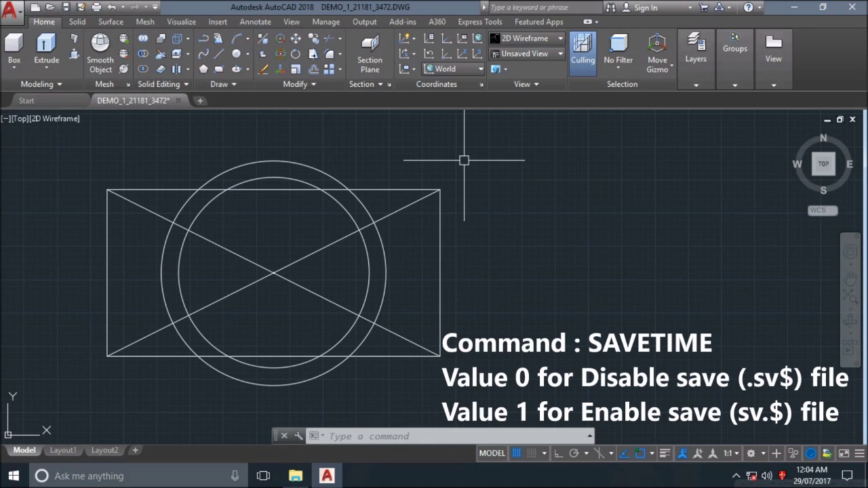
- Disable automatic saving by setting the SAVETIME variable to 0
type("SAVETI")
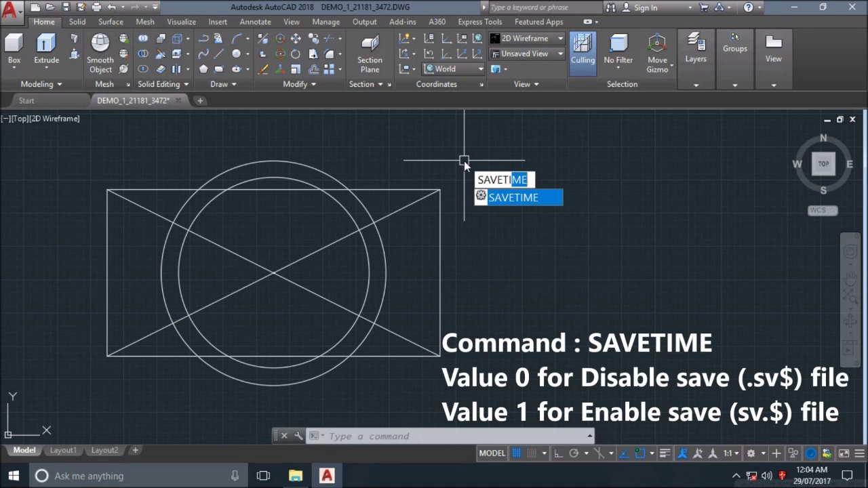
type("ME")
key("Return")
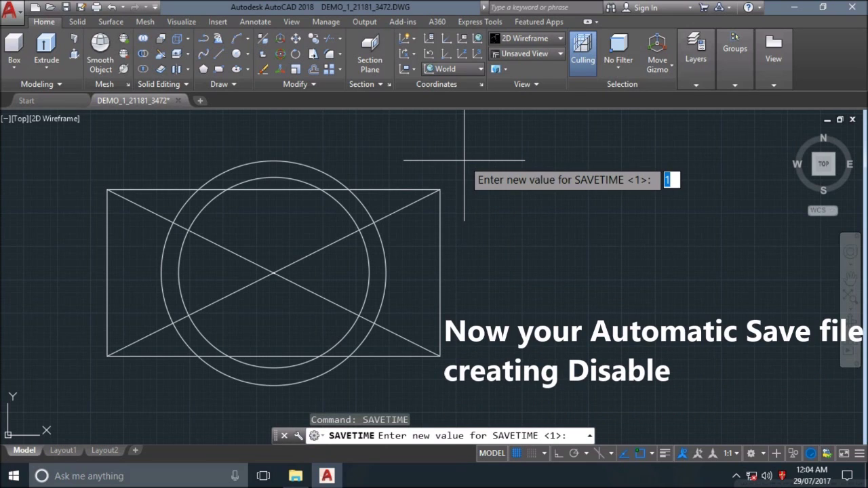
type("0")
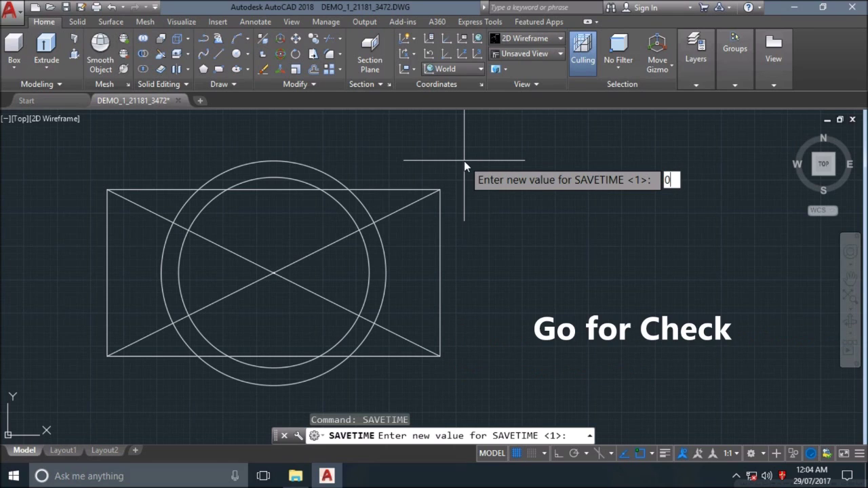
key("Return")
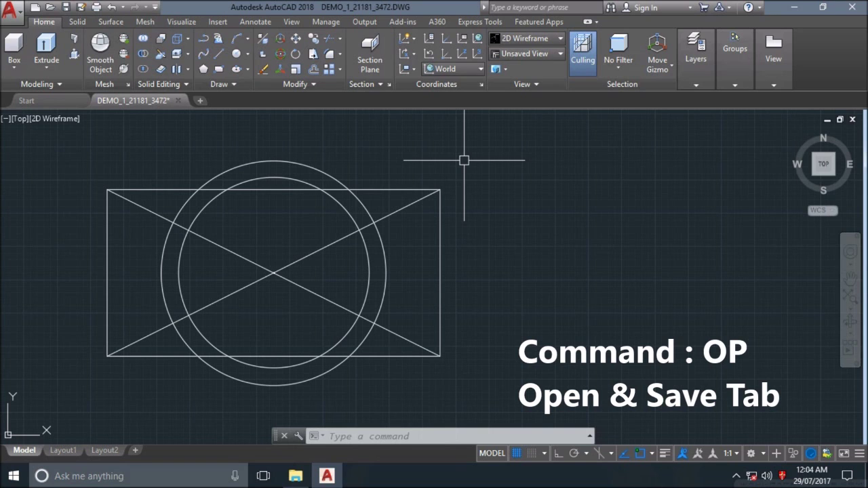
- Enable Automatic save in the Options file safety settings with 1 minute between saves, then apply and accept the dialog
type("OP")
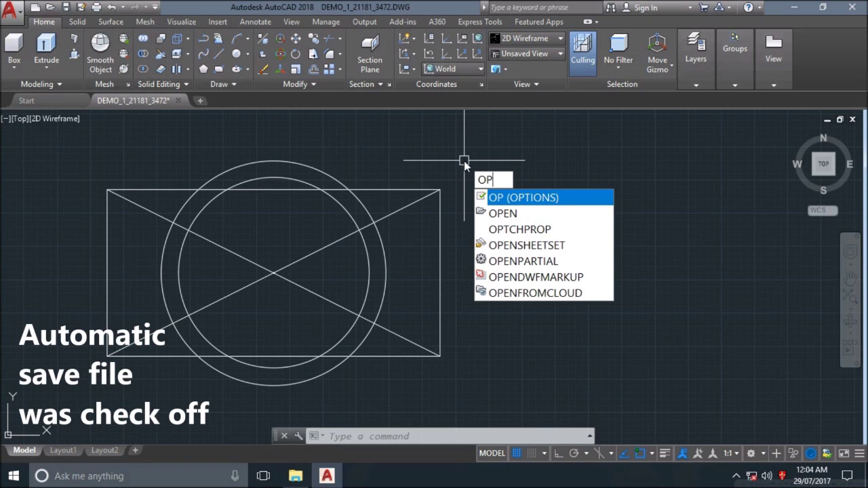
key("Return")
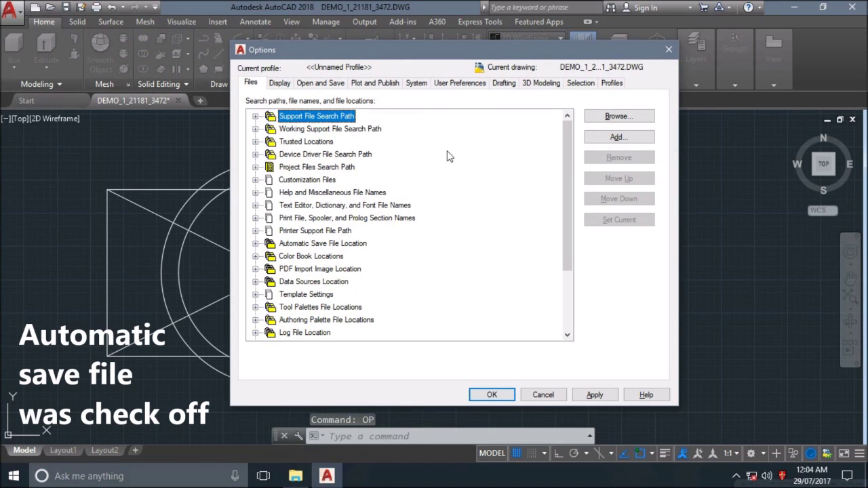
left_click(307, 86)
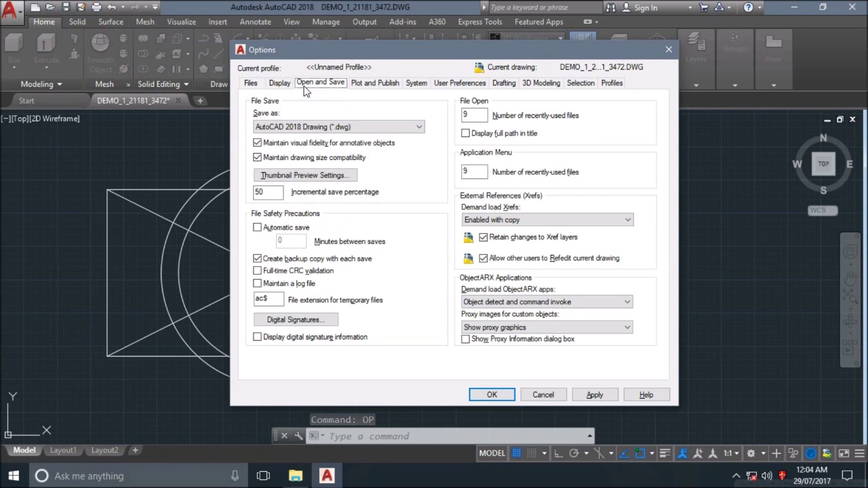
left_click(258, 228)
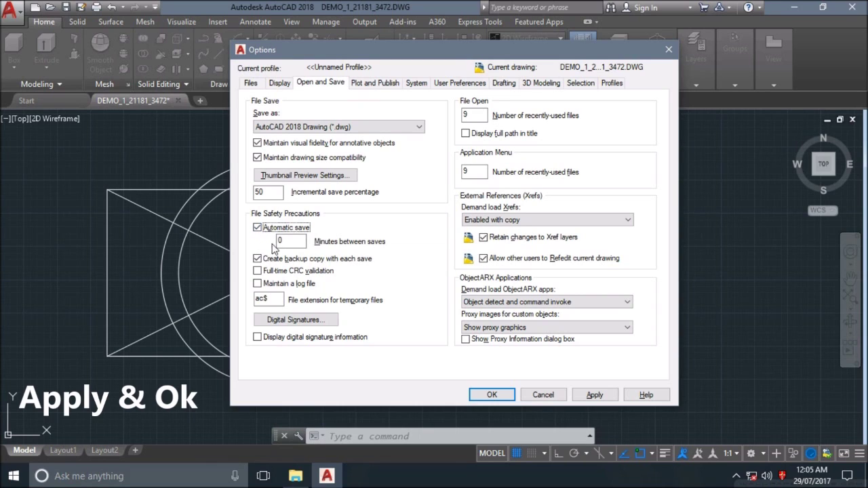
key("Tab")
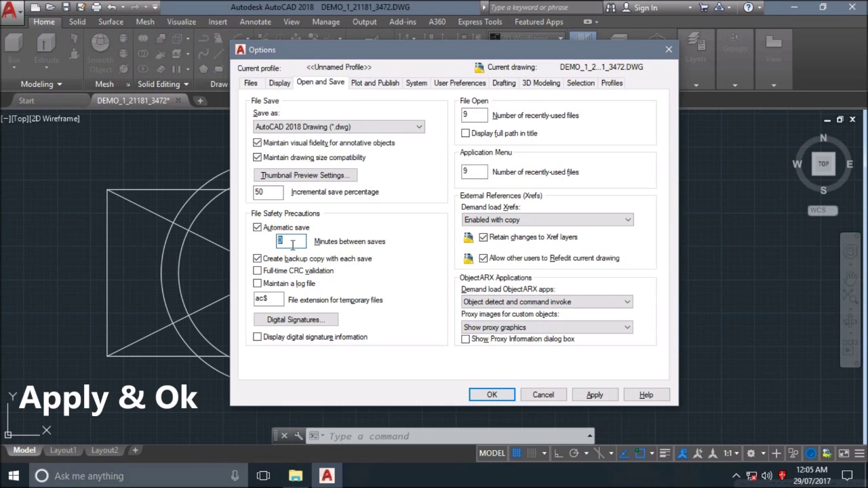
type("1")
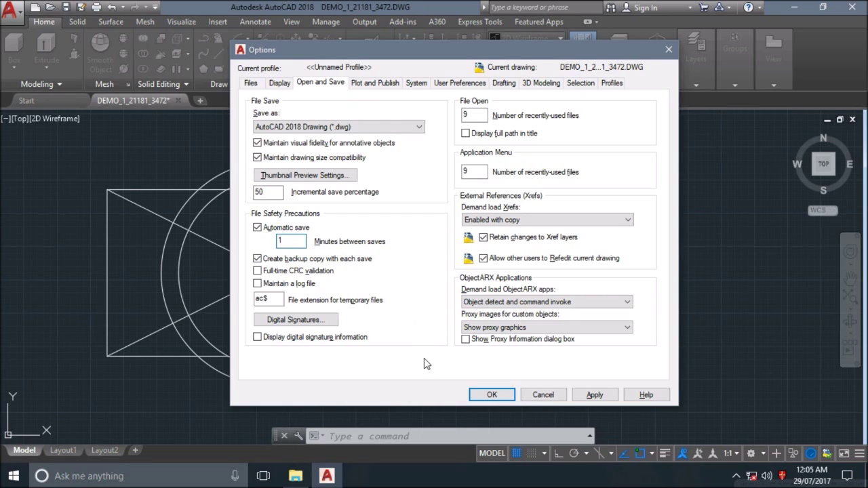
left_click(585, 399)
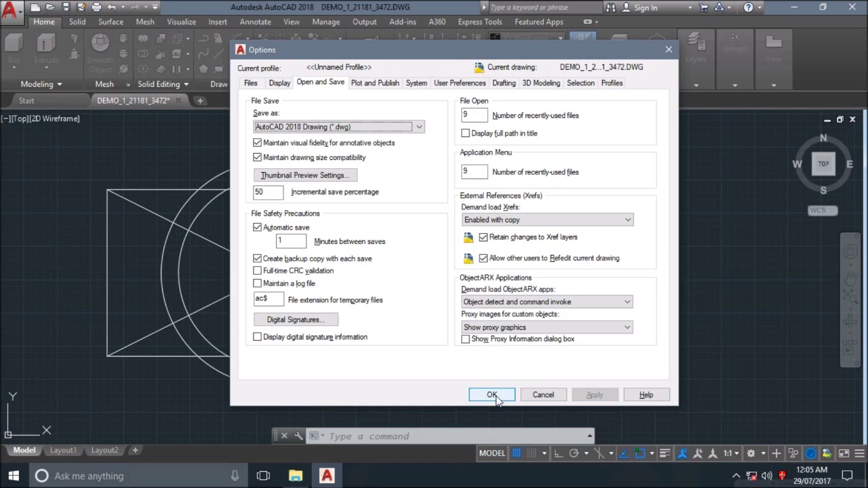
left_click(493, 395)
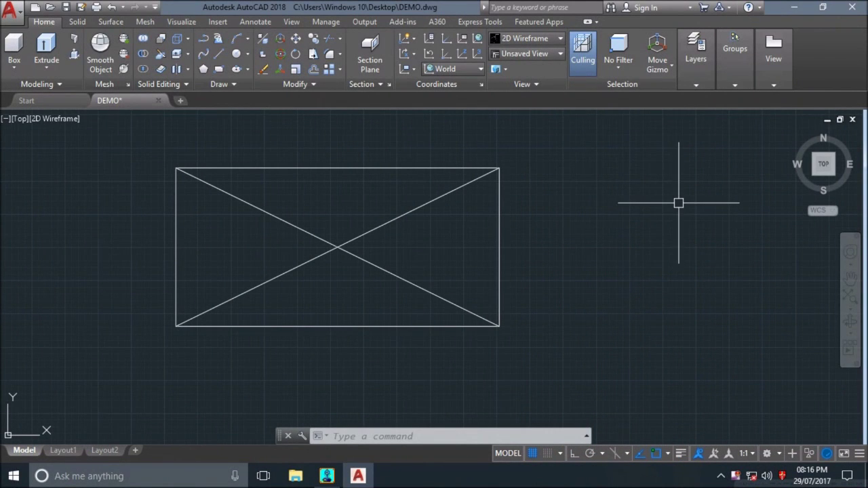
- Draw a circle centred on the rectangle's diagonal intersection, with a radius about one third of the rectangle's height
mouse_move(667, 194)
middle_mouse_down()
mouse_move(658, 219)
mouse_move(638, 227)
middle_mouse_up()
type("c")
key("Return")
left_click(332, 296)
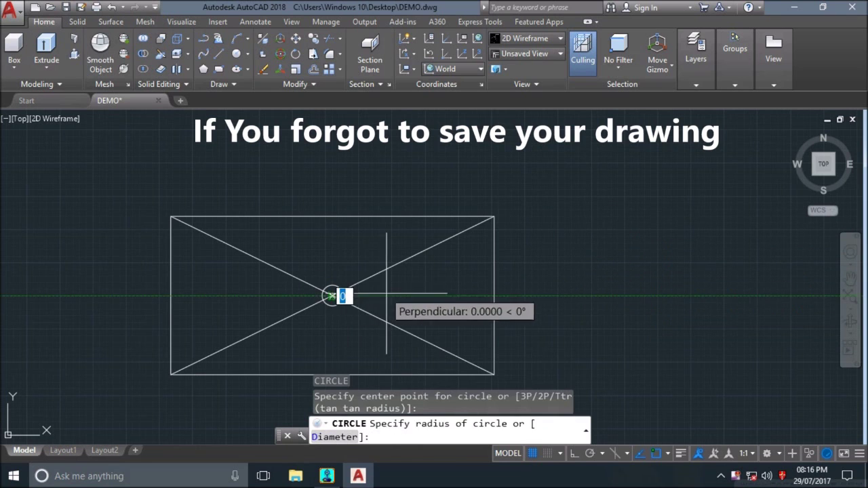
left_click(349, 297)
left_click(386, 296)
- Draw two more circles of about the same size, centred on the midpoints of the rectangle's right and left sides
key("Return")
left_click(495, 296)
left_click(548, 295)
key("Return")
left_click(171, 296)
left_click(224, 295)
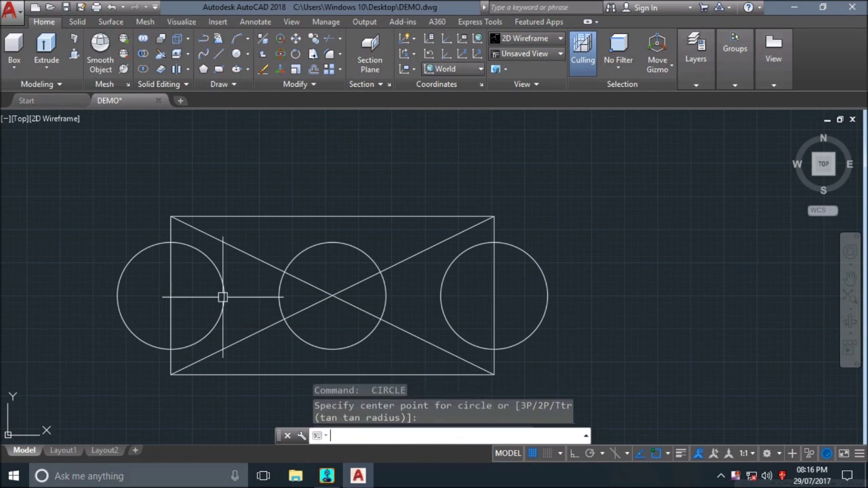
mouse_move(601, 291)
middle_mouse_down()
mouse_move(574, 205)
mouse_move(572, 232)
middle_mouse_up()
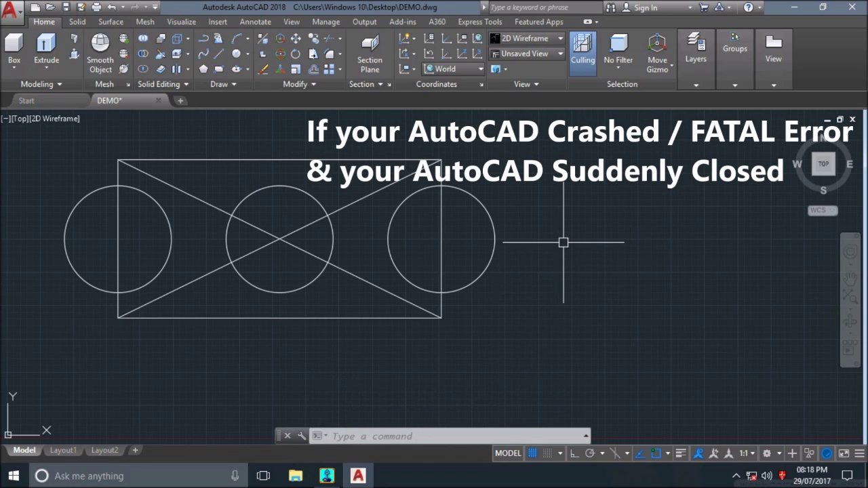
- Open Task Manager and end the AutoCAD Application task to simulate a crash with unsaved changes
right_click(451, 479)
left_click(489, 412)
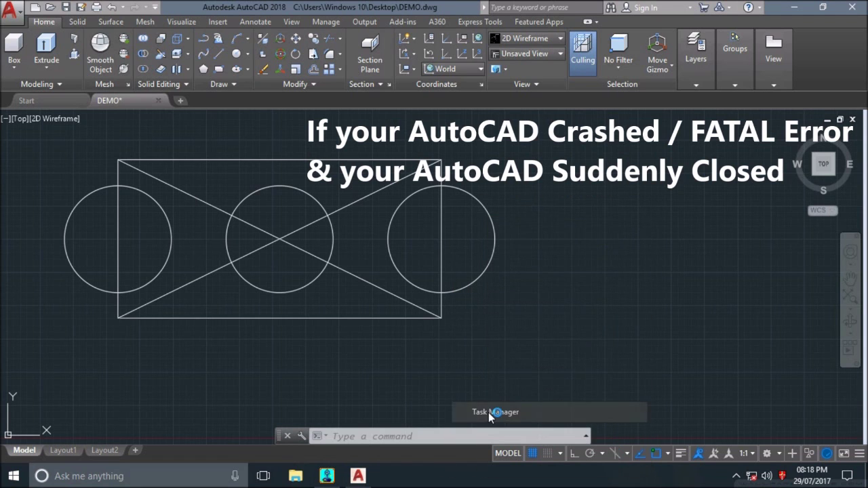
left_click(129, 98)
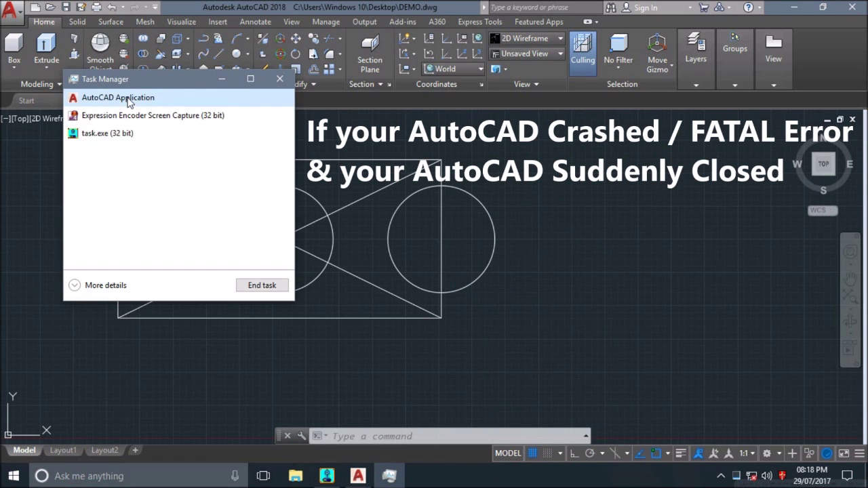
left_click(263, 285)
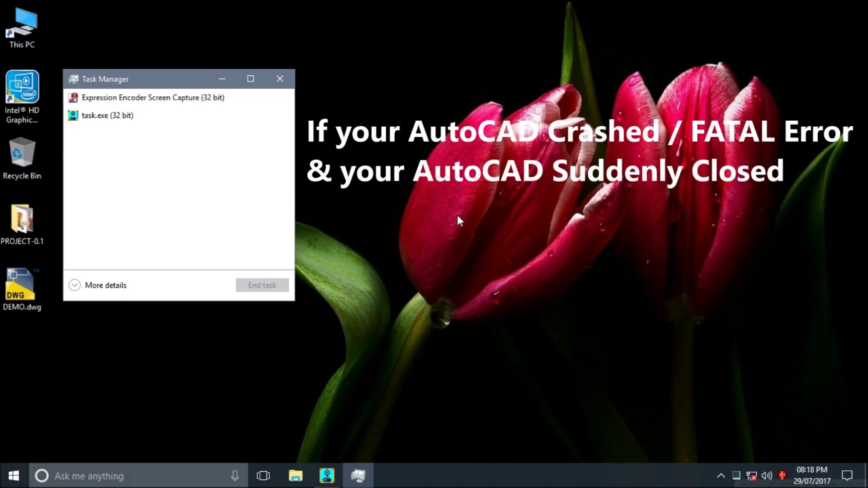
- Move the Task Manager window aside on the desktop and relaunch AutoCAD 2018 - English
right_click(483, 131)
left_click(515, 168)
left_click_drag(205, 80, 319, 42)
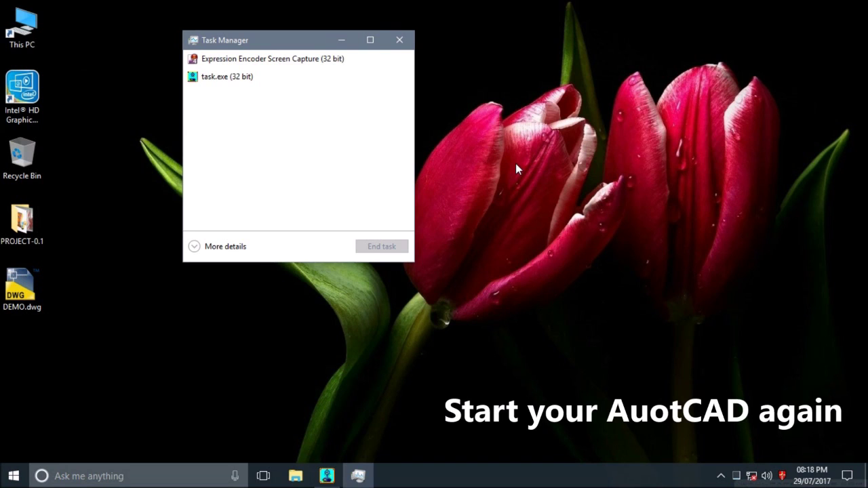
left_click(14, 476)
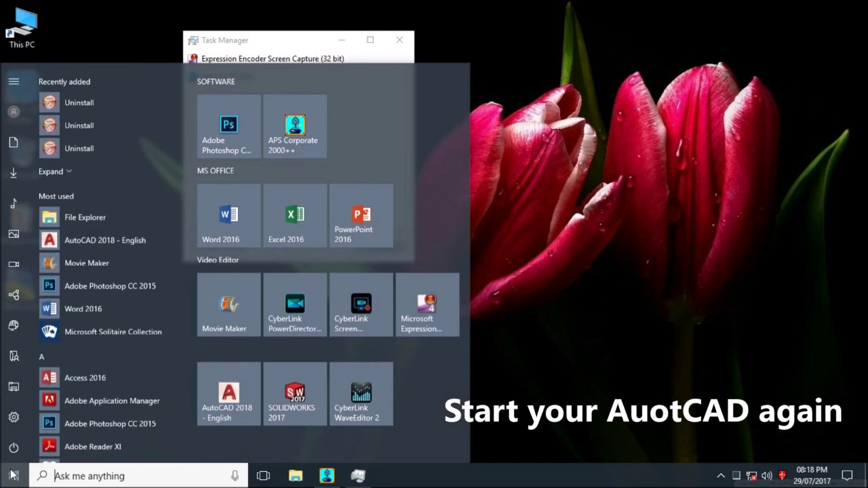
left_click(219, 402)
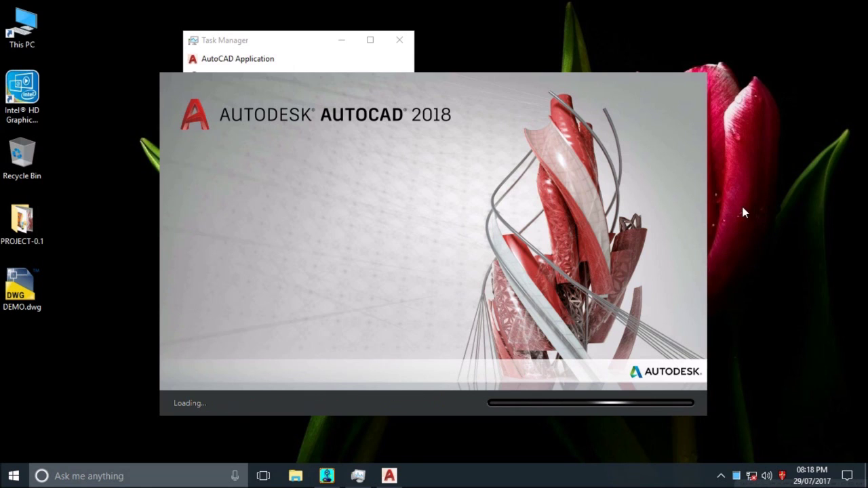
- Start a new blank drawing and open the Drawing Recovery Manager with the DRAWINGRECOVERY command
left_click(344, 42)
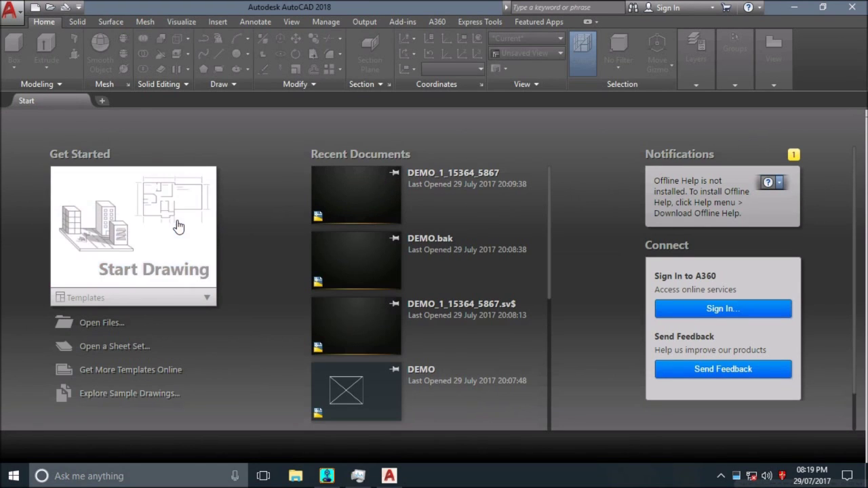
left_click(176, 227)
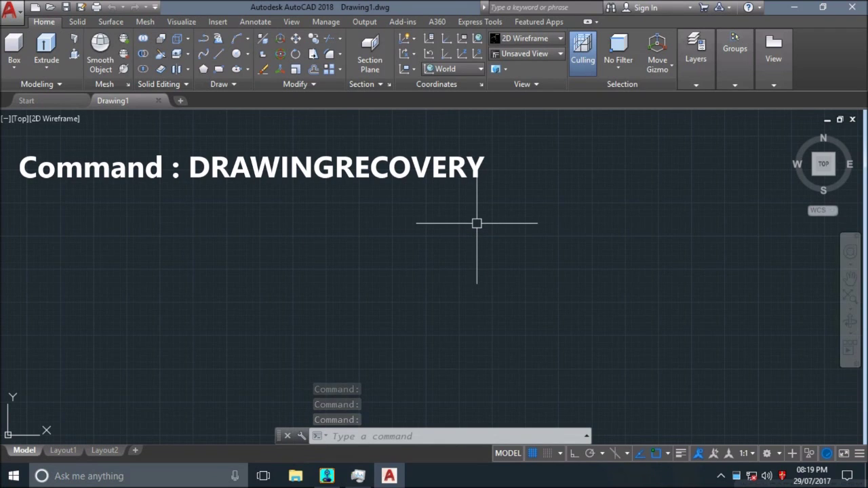
type("DRAWINGRECOVERY")
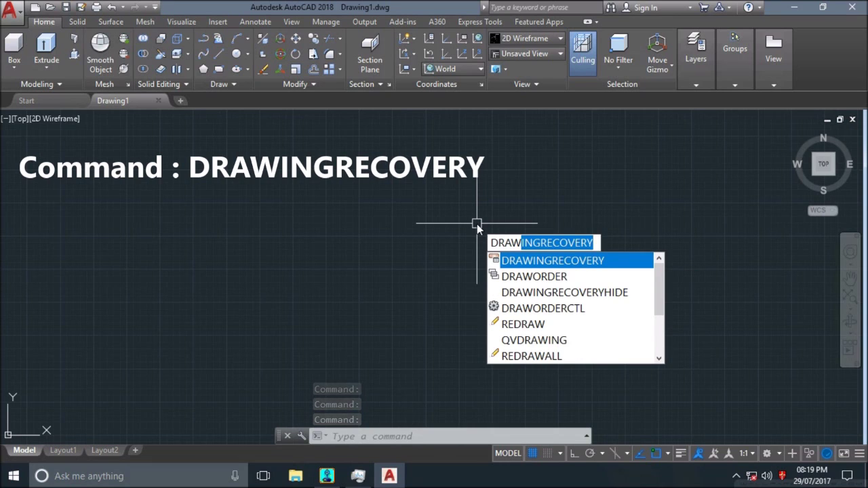
key("Right")
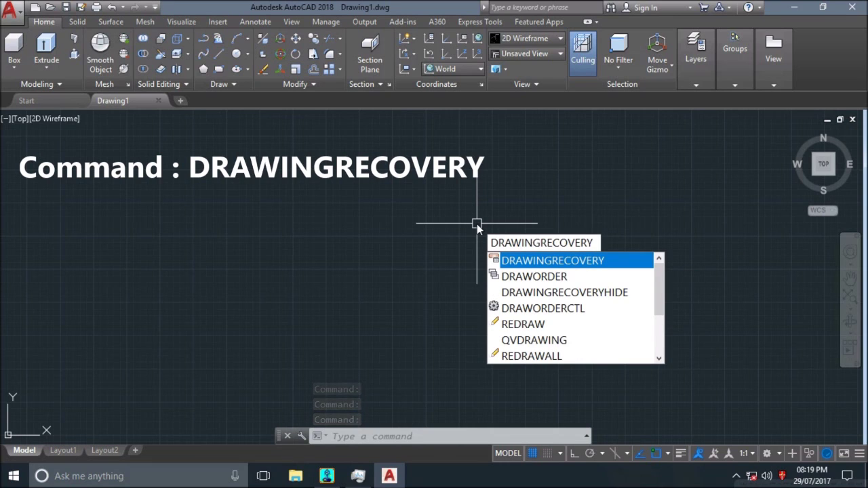
left_click(574, 270)
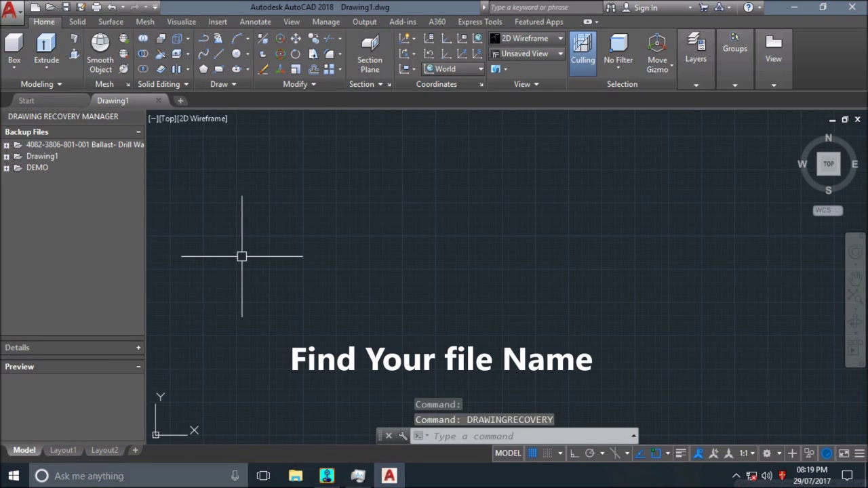
- Preview both backup files of the DEMO drawing and open the automatic save file DEMO_1_2086_8038.sv$
left_click(6, 167)
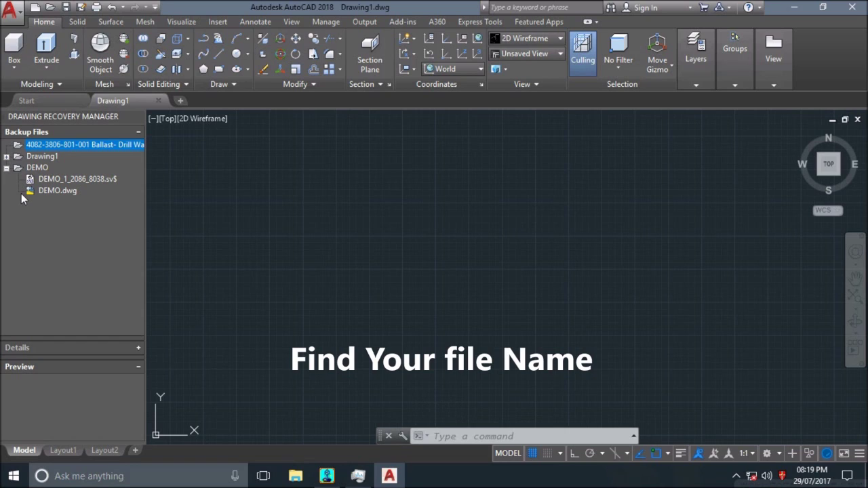
left_click(51, 191)
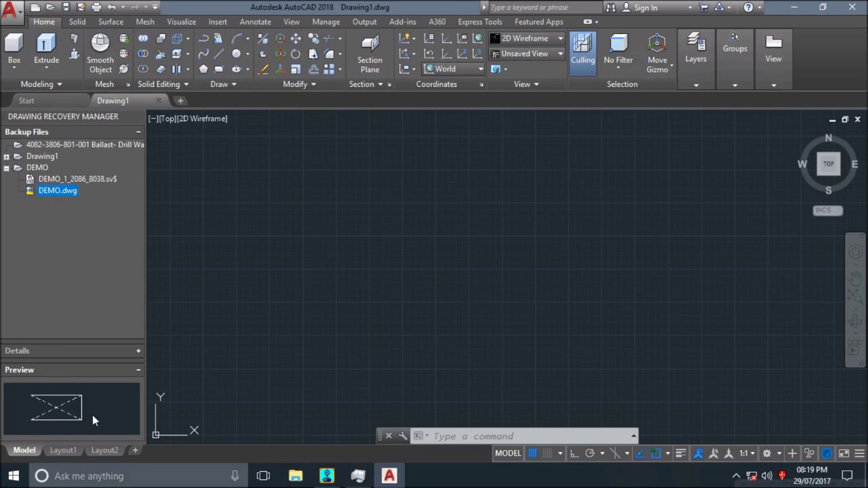
left_click(62, 180)
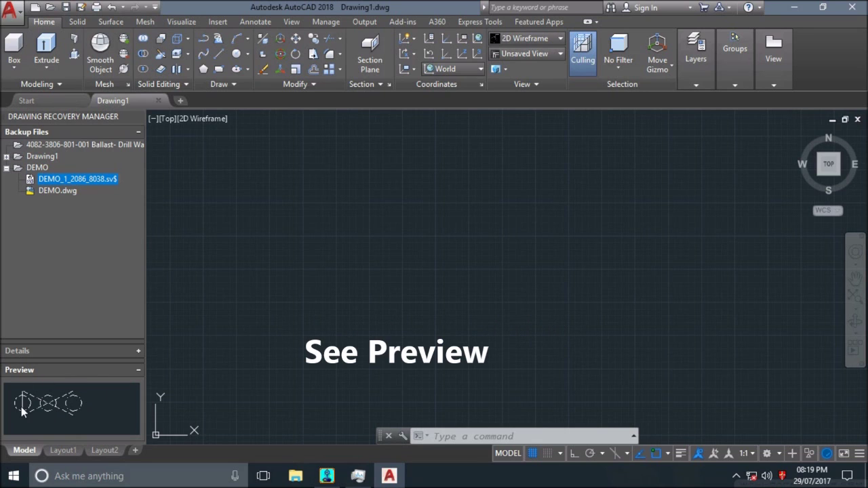
double_click(62, 181)
mouse_move(298, 269)
middle_mouse_down()
mouse_move(341, 269)
mouse_move(384, 252)
middle_mouse_up()
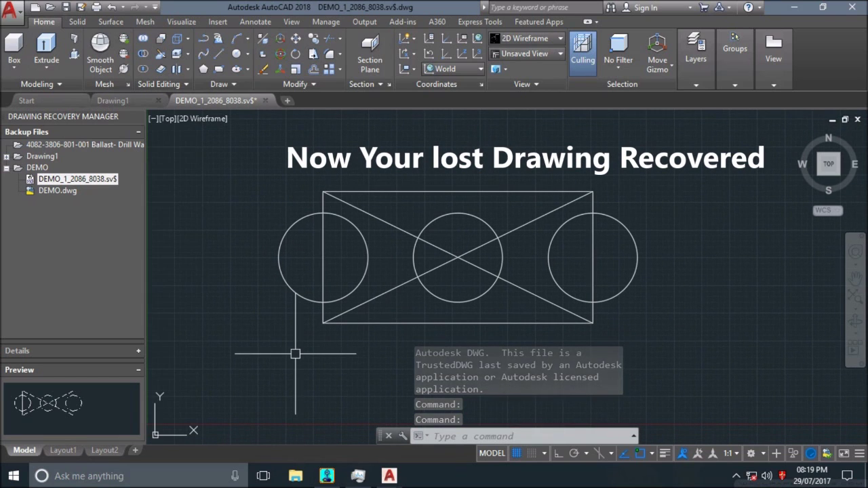
mouse_move(211, 102)
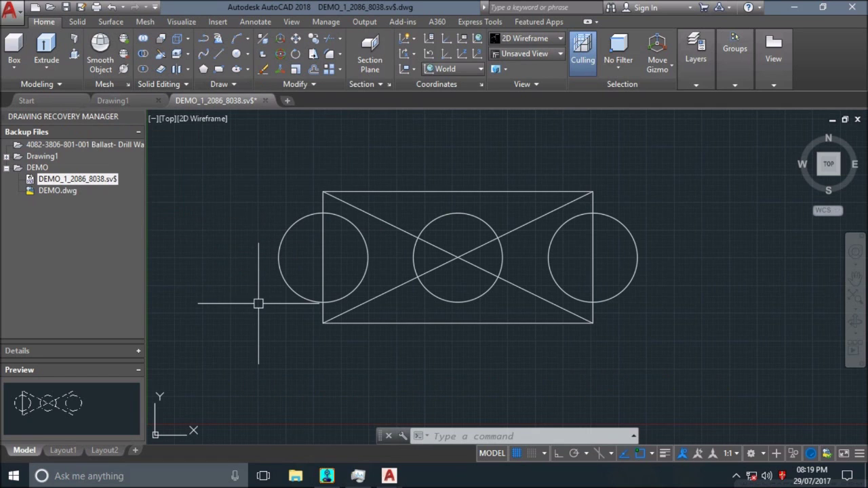
- Save the recovered drawing to the Desktop over the existing DEMO.dwg, agreeing to replace the file
left_click(67, 8)
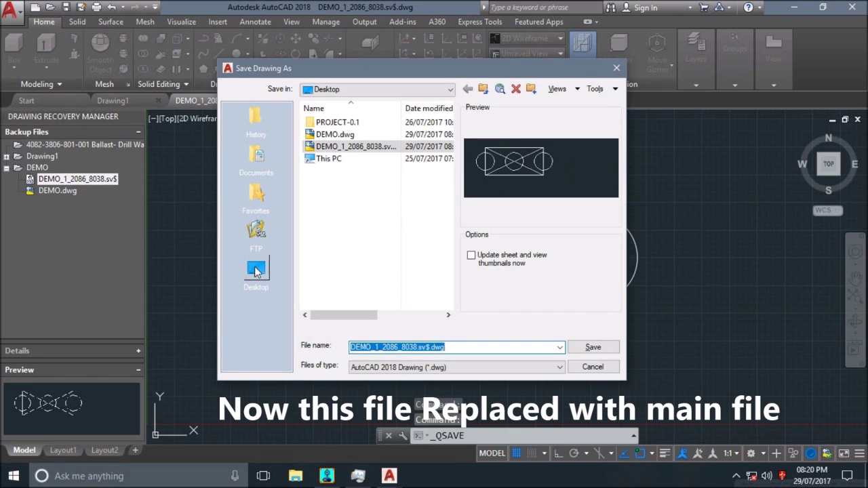
left_click(256, 272)
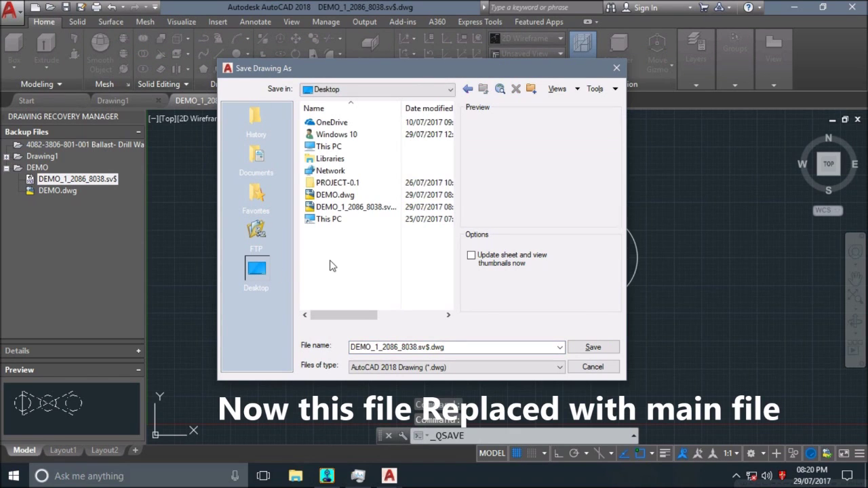
left_click(351, 208)
left_click_drag(403, 111, 433, 113)
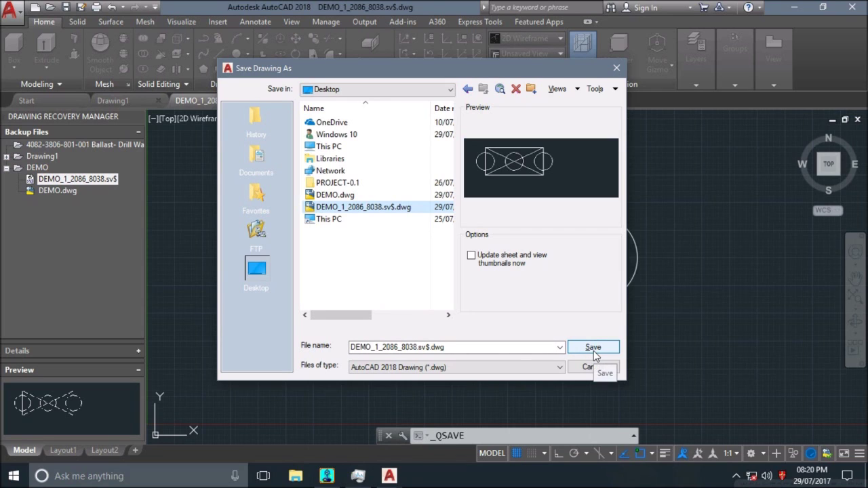
left_click(334, 195)
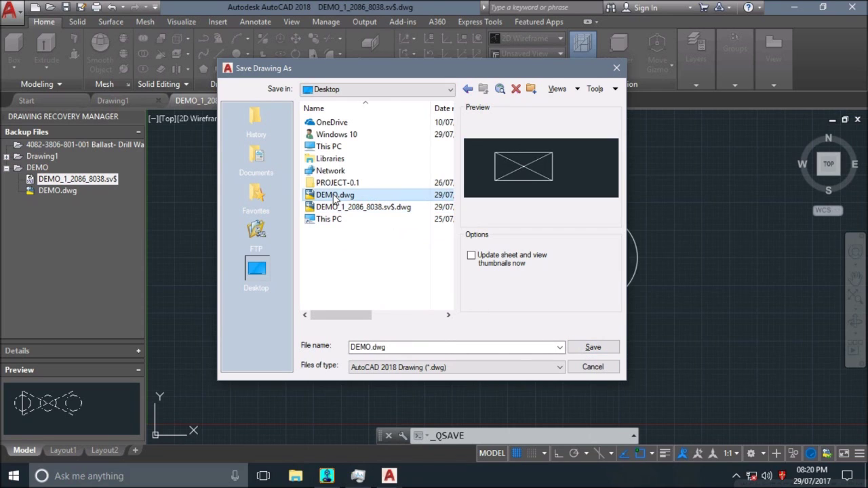
left_click(591, 348)
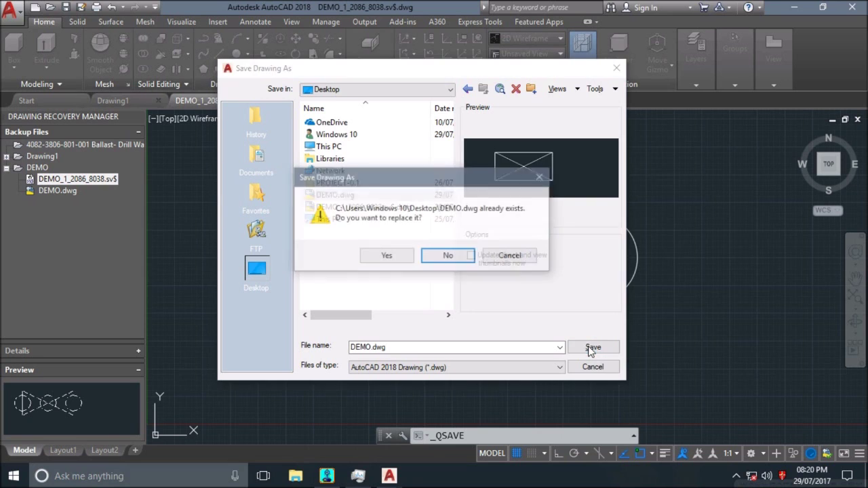
left_click(389, 256)
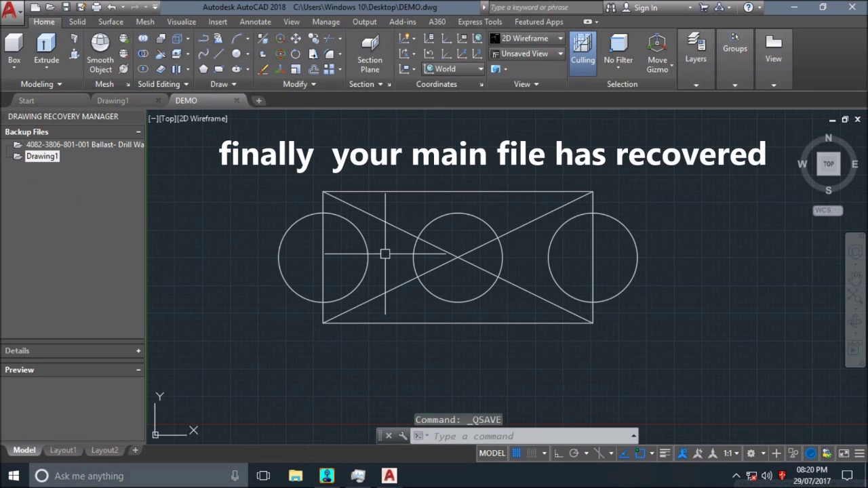